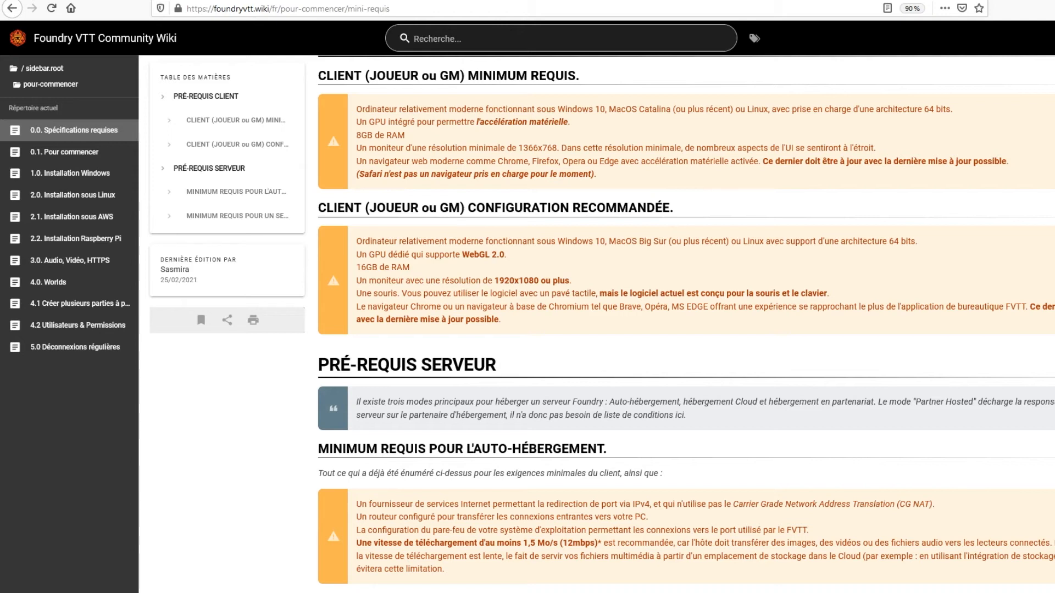
Step: Return to the wiki's home page, switch to the foundryvtt.com site and open its Purchase page
key(alt+Left)
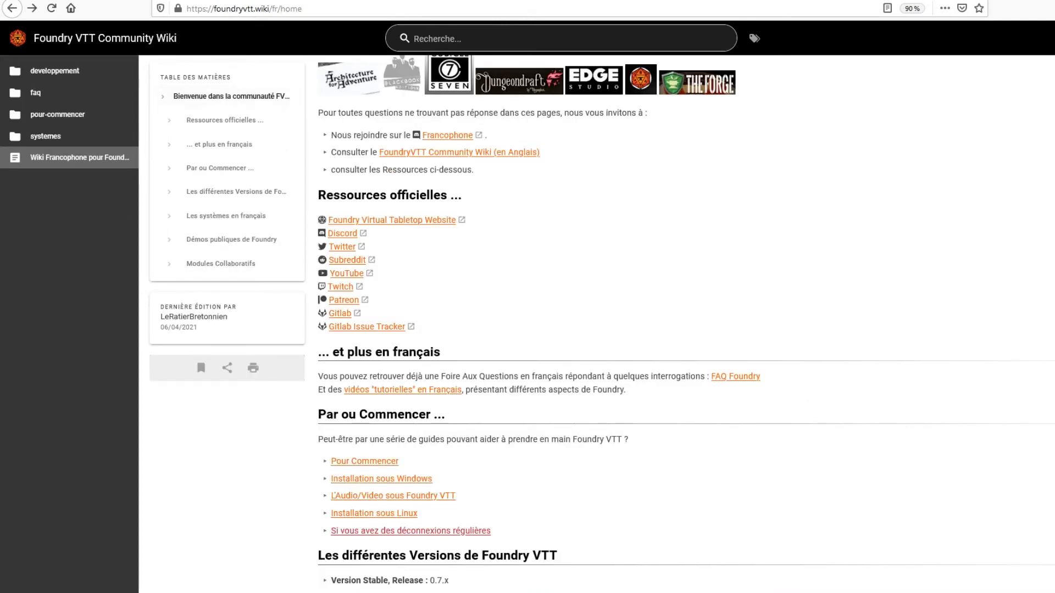
key(ctrl+Tab)
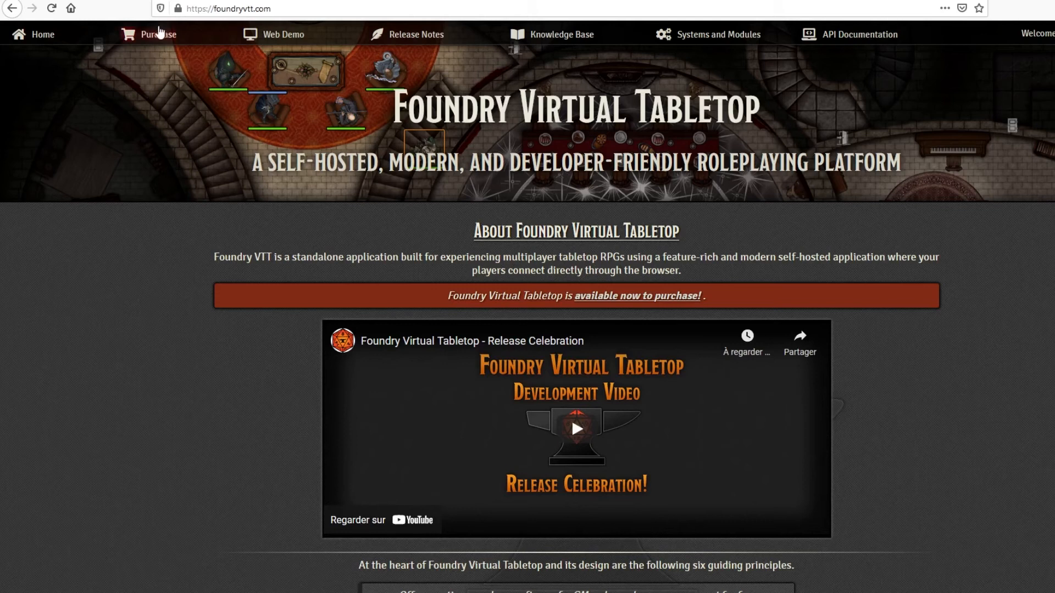
click(160, 33)
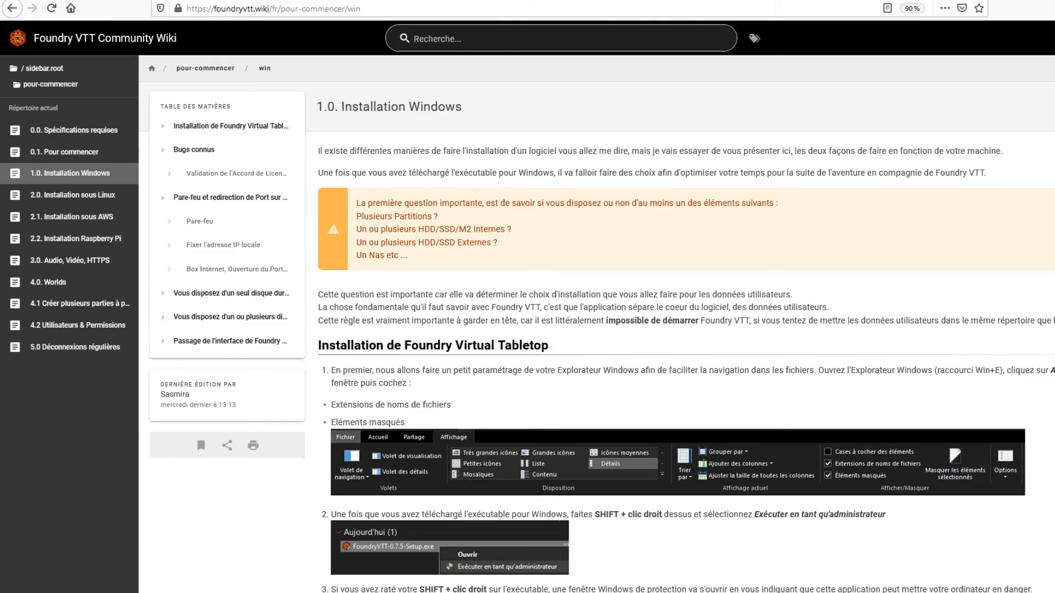
Step: Read the Windows installation guide from the setup instructions down to the known bugs section on licence agreement validation
scroll(597, 328, down, 2)
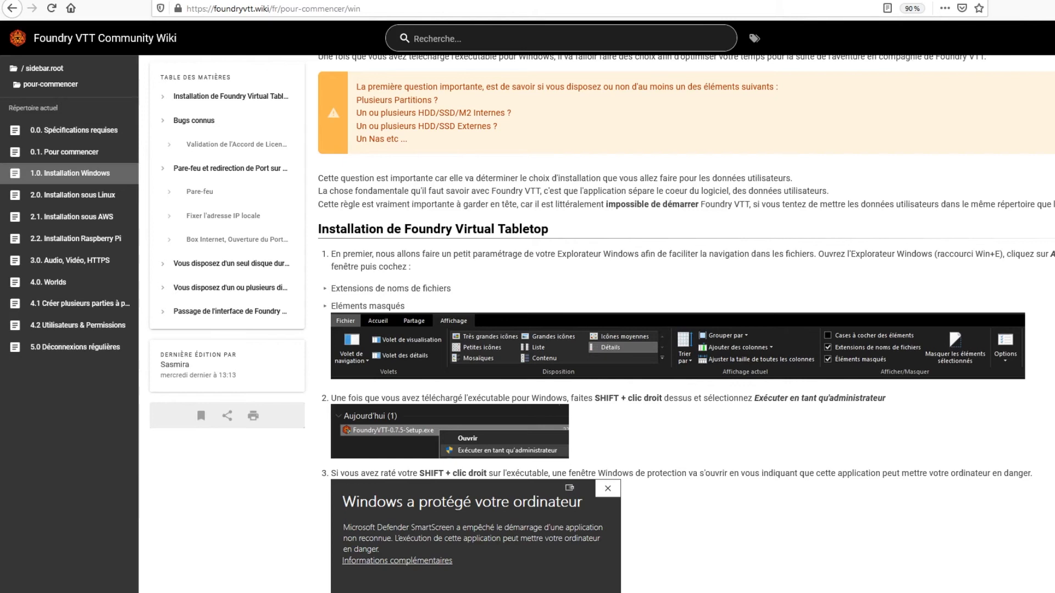
scroll(686, 324, down, 16)
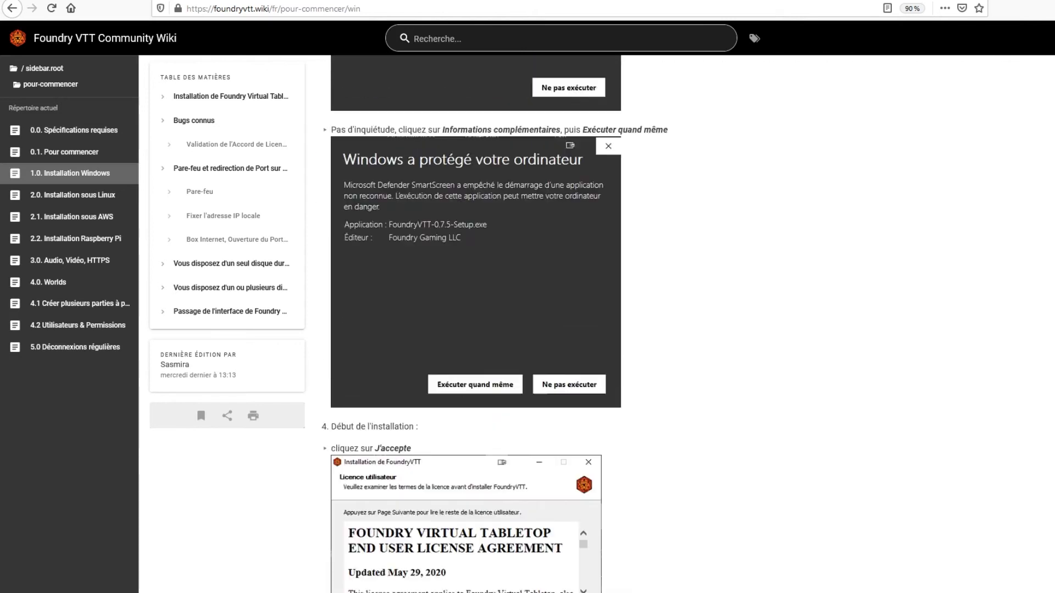
scroll(687, 324, down, 20)
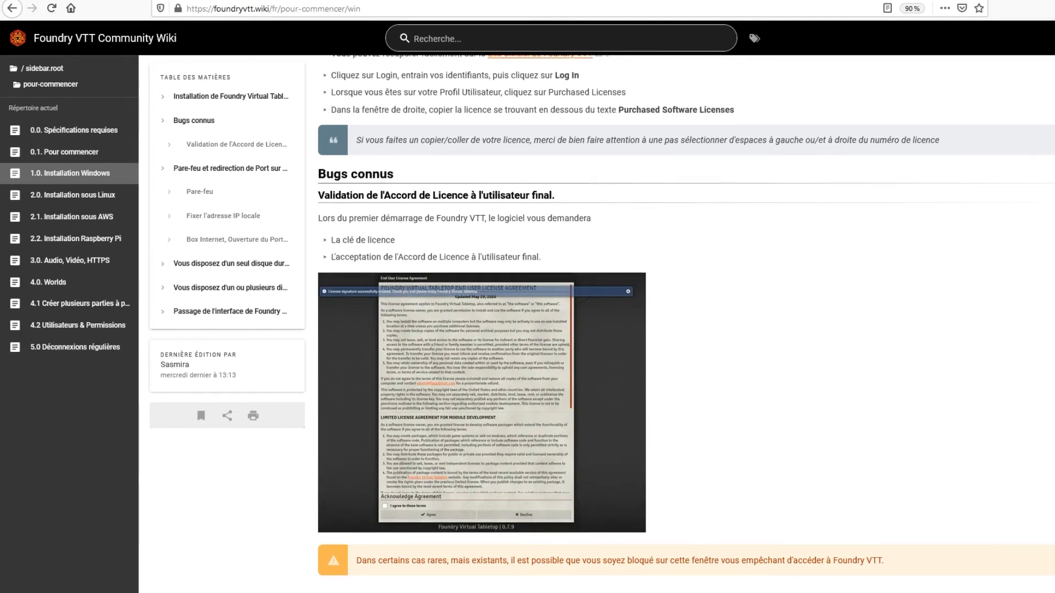
scroll(686, 324, down, 5)
scroll(686, 324, up, 5)
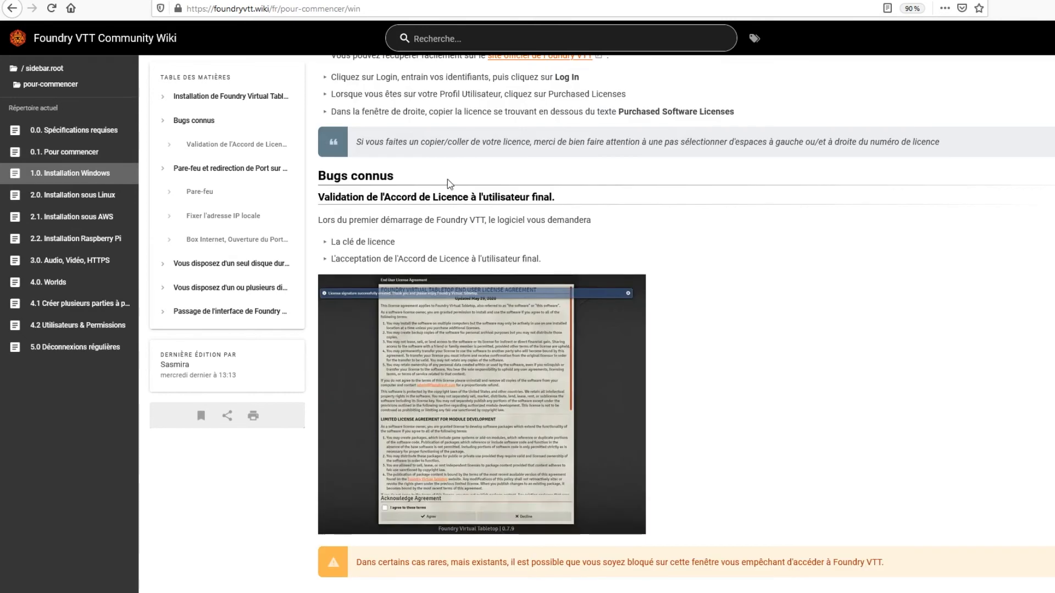
drag(430, 175, 330, 56)
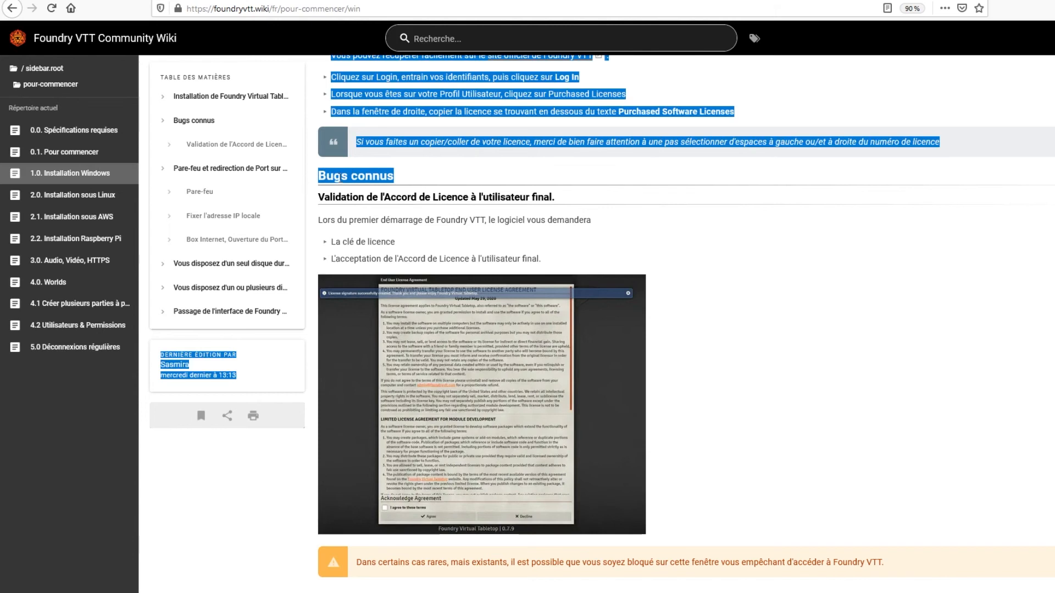
click(642, 229)
Step: Review the guide's instructions for renaming the PC to fix the licence agreement bug, including the forbidden characters
scroll(643, 227, down, 7)
scroll(644, 225, down, 6)
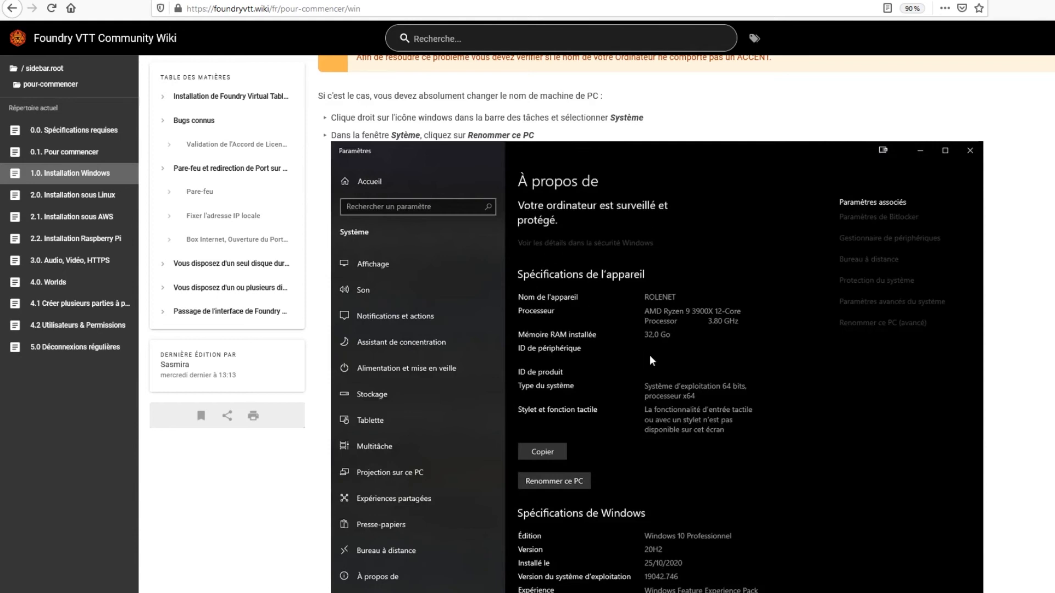
scroll(627, 344, down, 7)
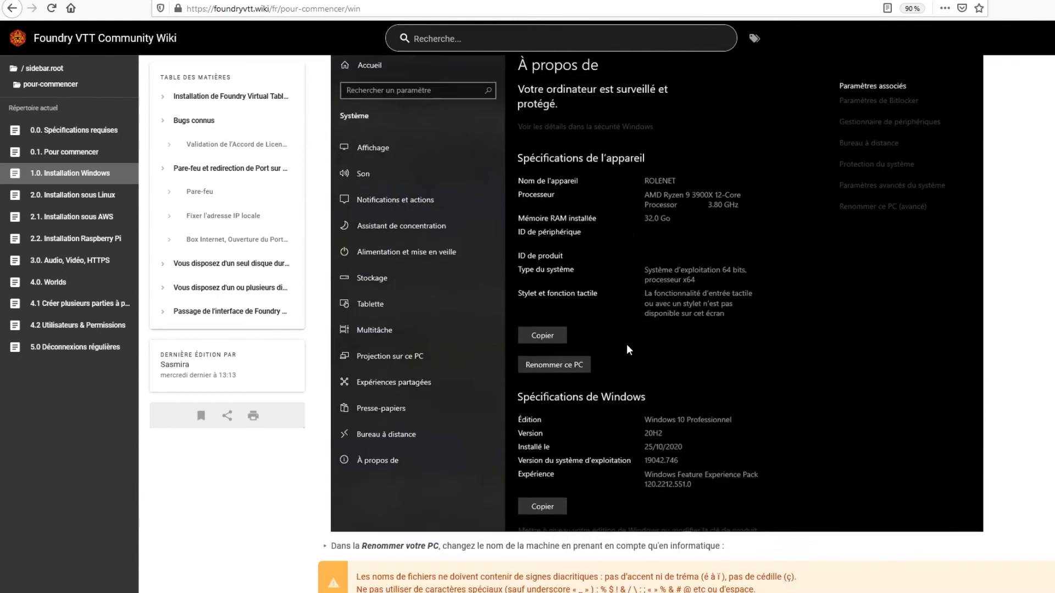
scroll(627, 344, down, 4)
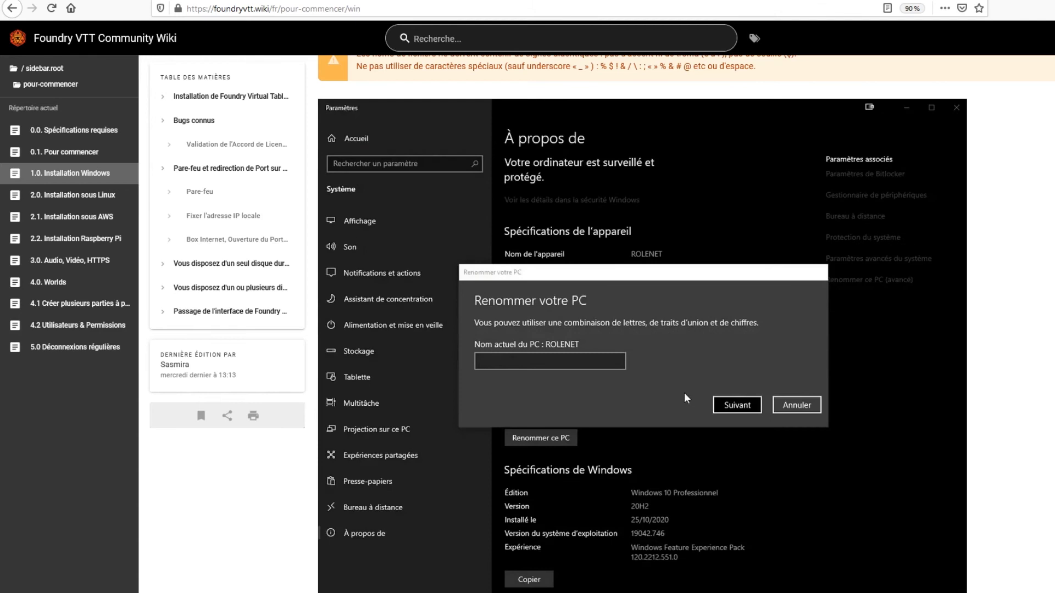
scroll(700, 381, up, 4)
scroll(702, 381, down, 9)
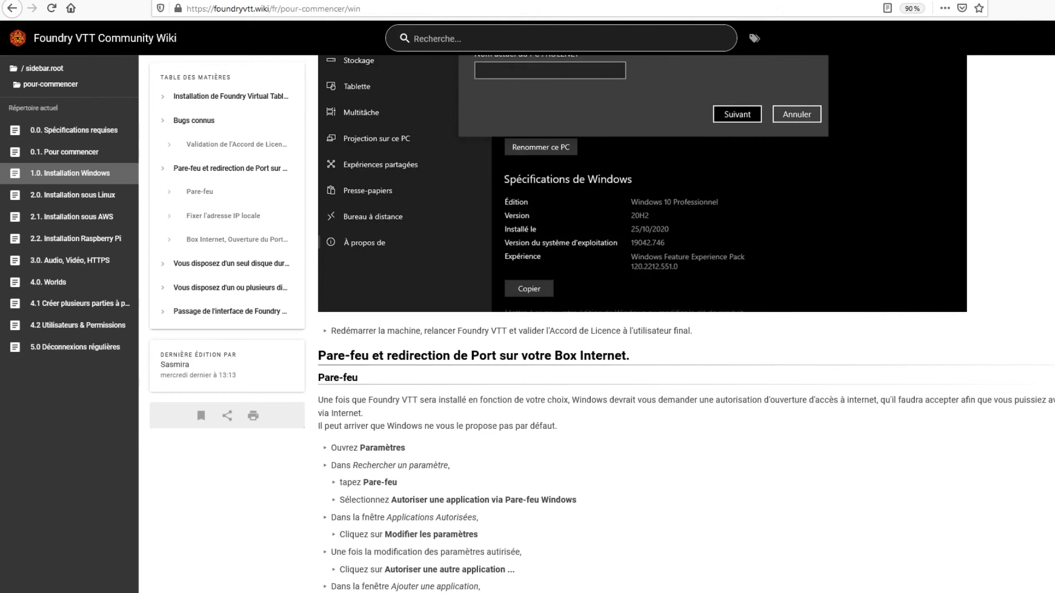
Step: Review the firewall authorization instructions and highlight the port number 30000 in the Box Internet heading
scroll(643, 329, down, 3)
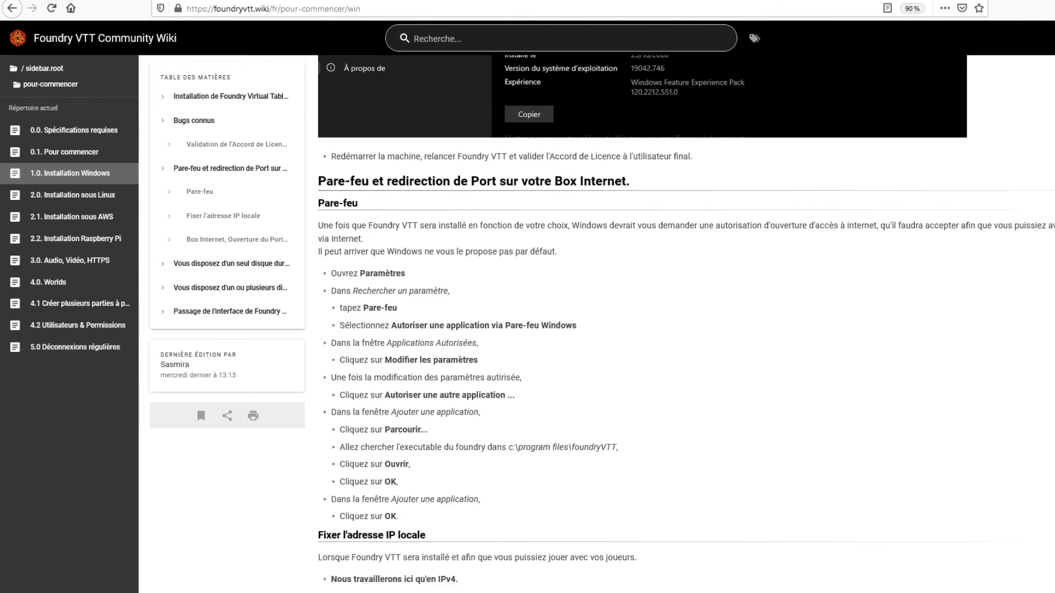
scroll(643, 329, down, 5)
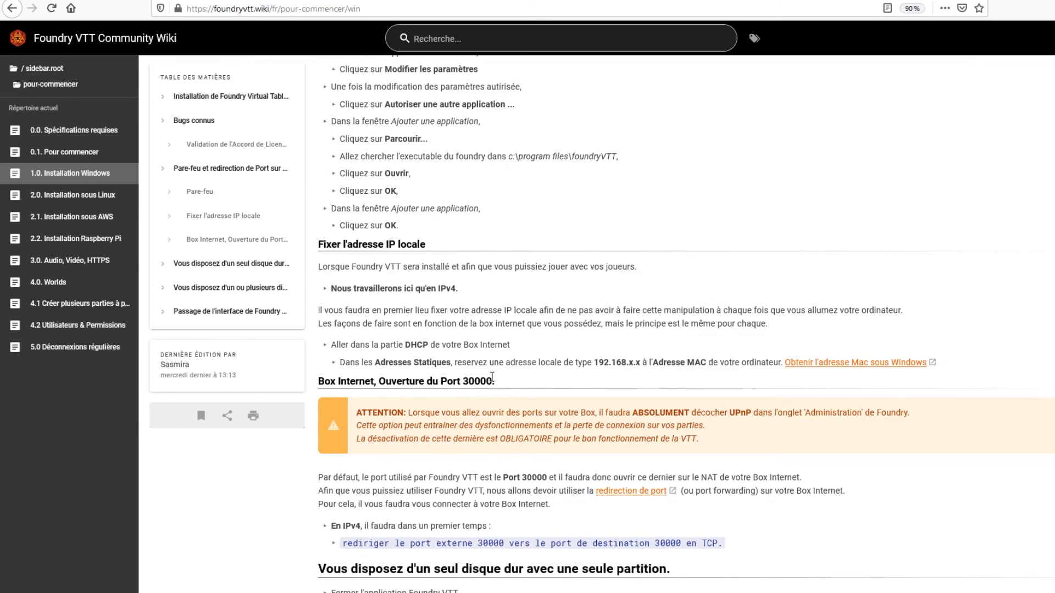
drag(491, 378, 463, 381)
scroll(597, 466, up, 5)
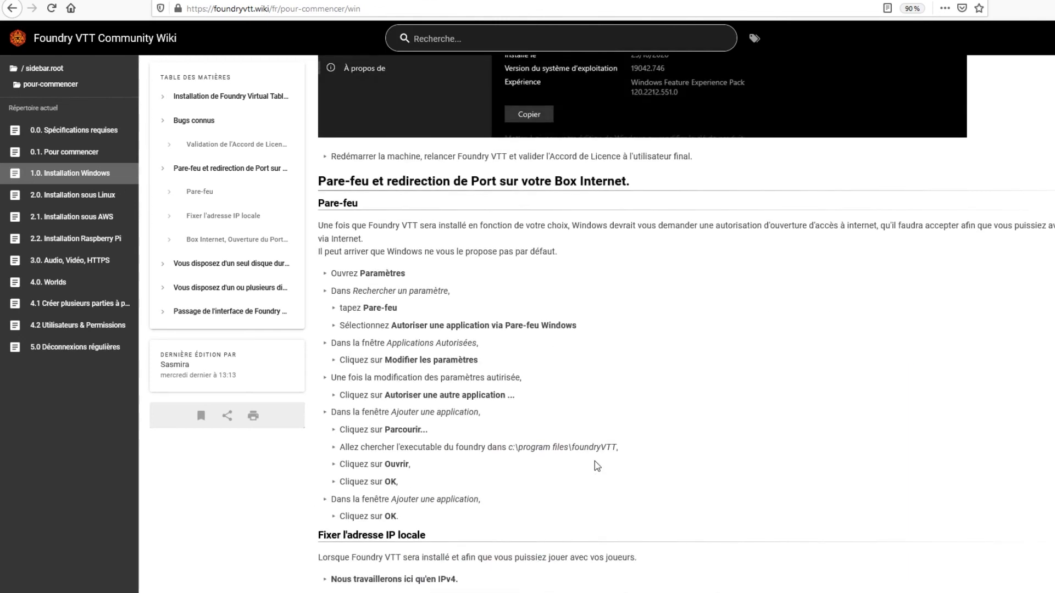
scroll(553, 449, down, 3)
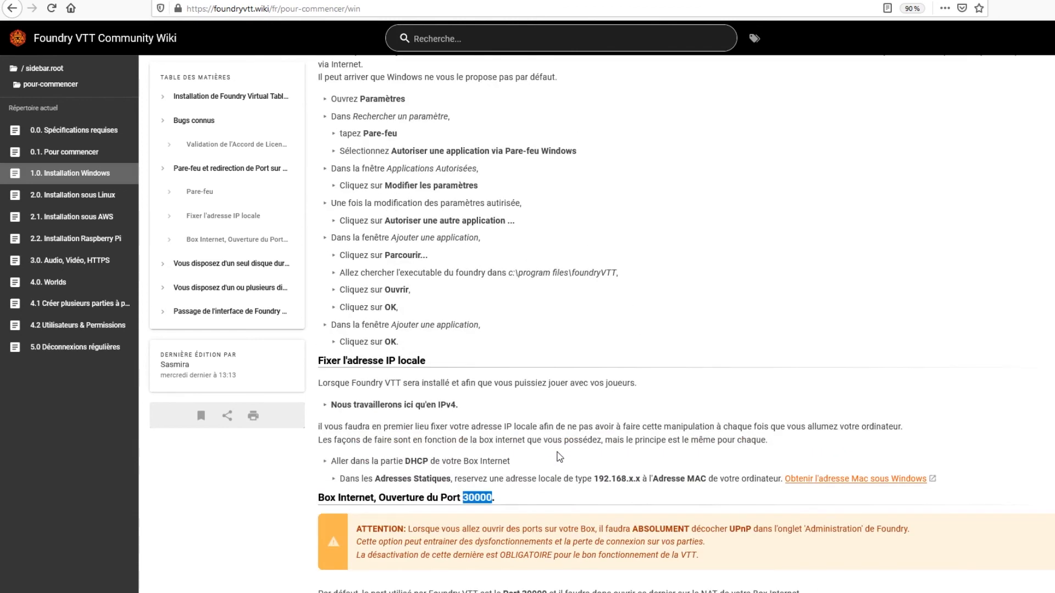
Step: Highlight the "Fixer l'adresse IP locale" heading and read on through the port opening and single-partition disk sections
drag(426, 362, 318, 364)
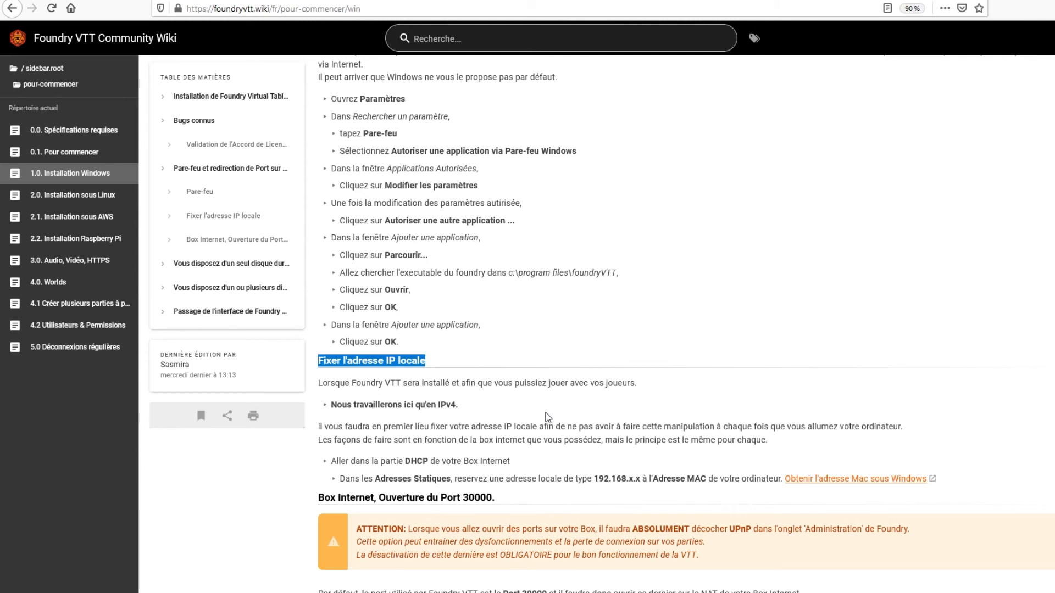
scroll(581, 428, up, 2)
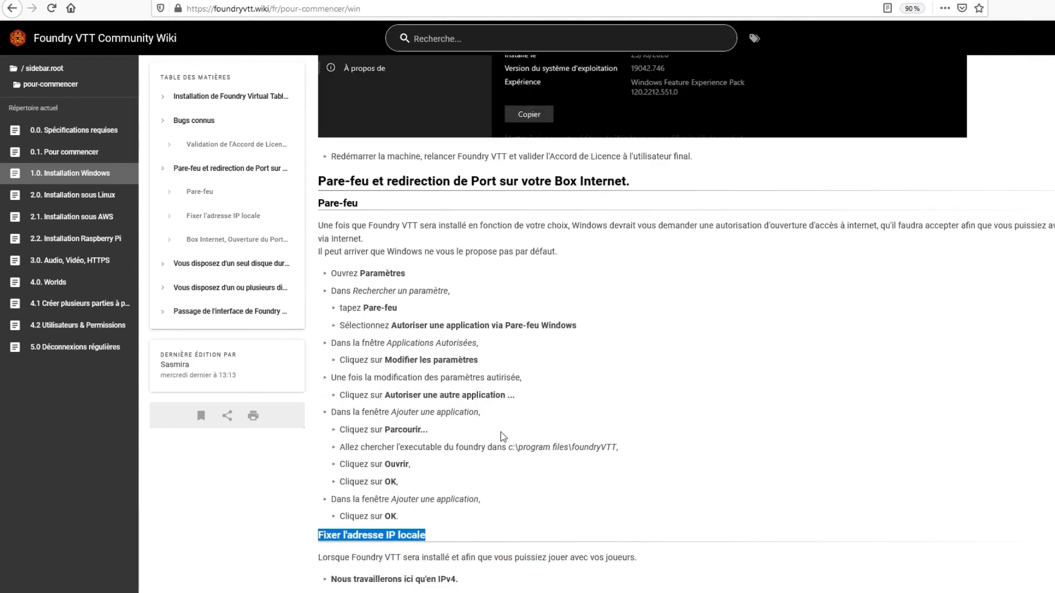
scroll(418, 372, down, 1)
scroll(418, 372, down, 6)
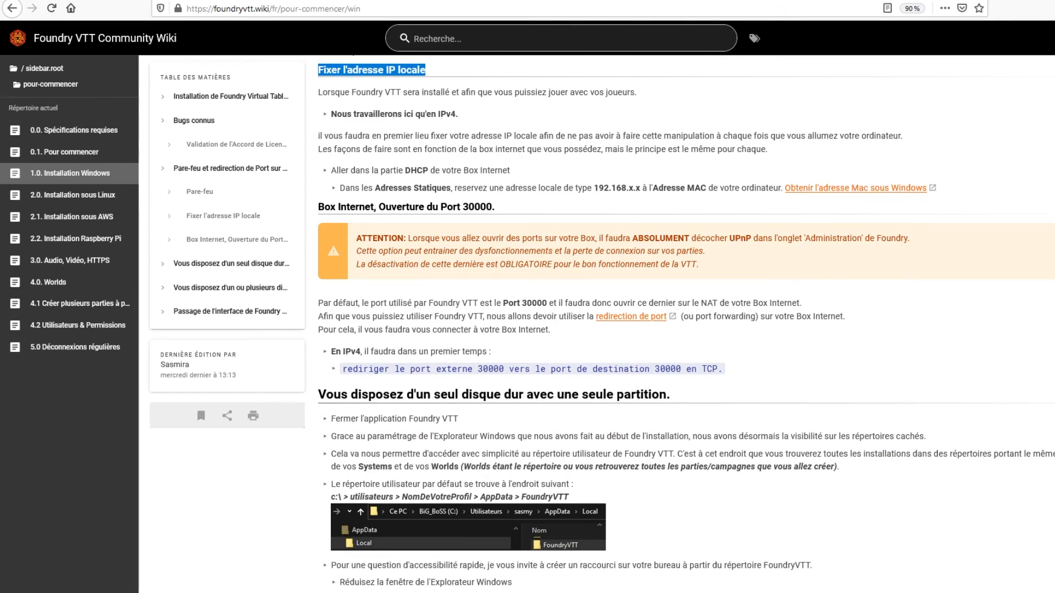
scroll(605, 330, down, 8)
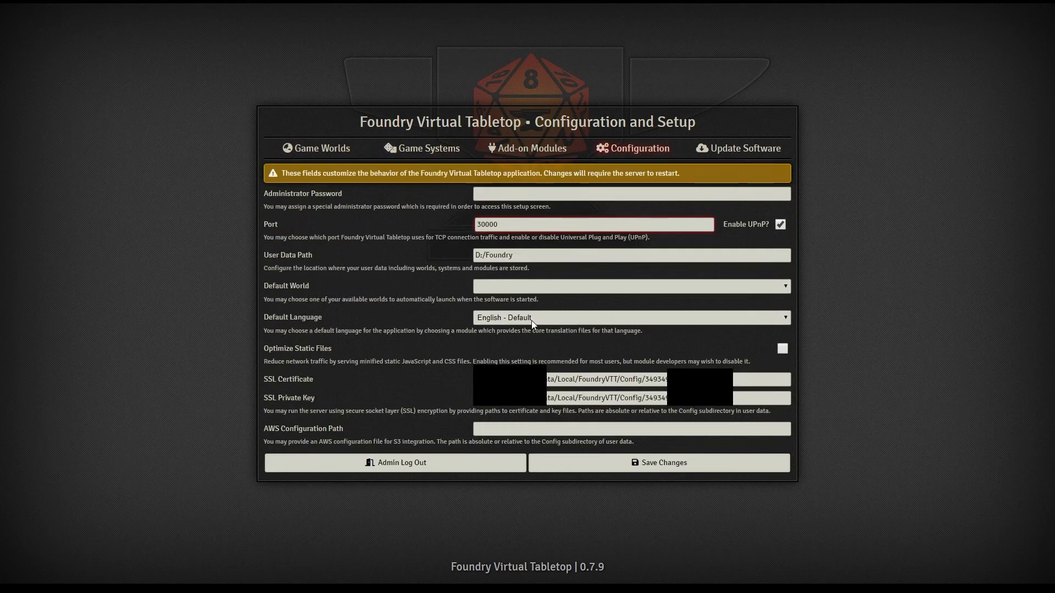
Step: Browse the list of installable game systems in Foundry's Install System window, then close it
click(418, 151)
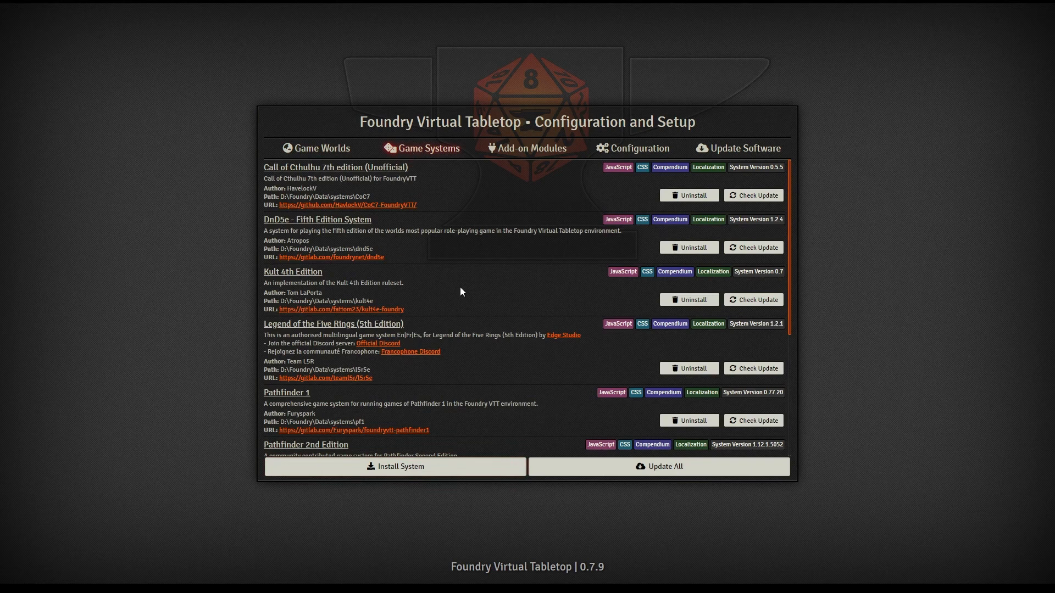
click(420, 473)
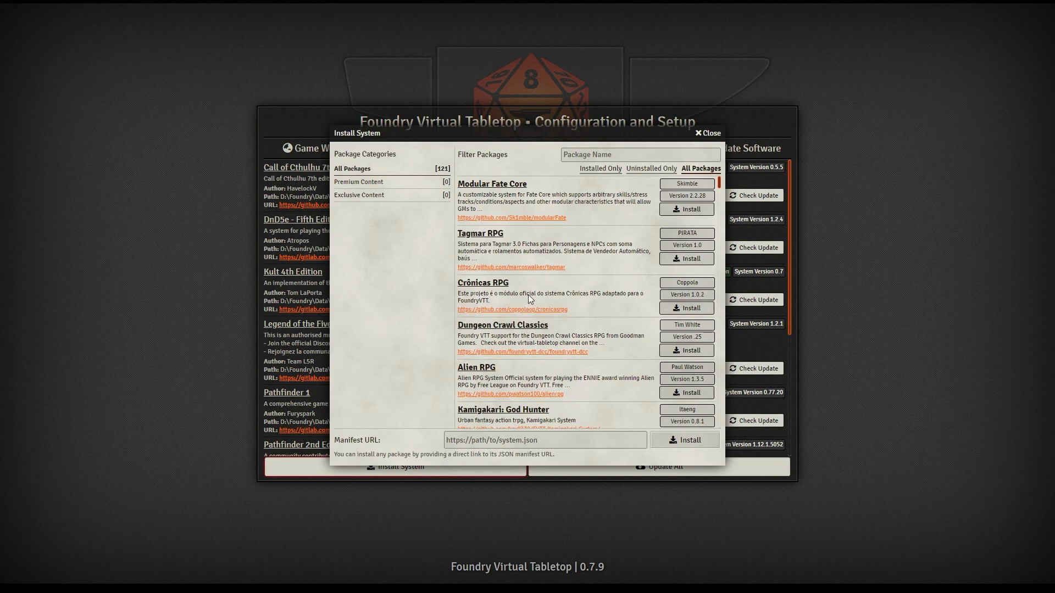
scroll(529, 295, down, 3)
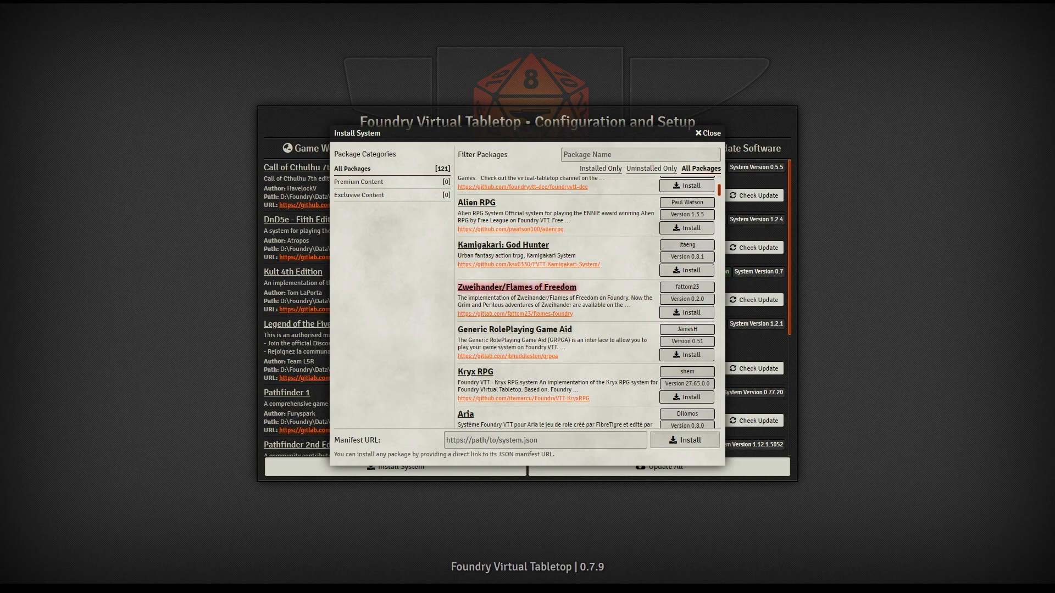
scroll(517, 287, down, 3)
scroll(585, 303, down, 1)
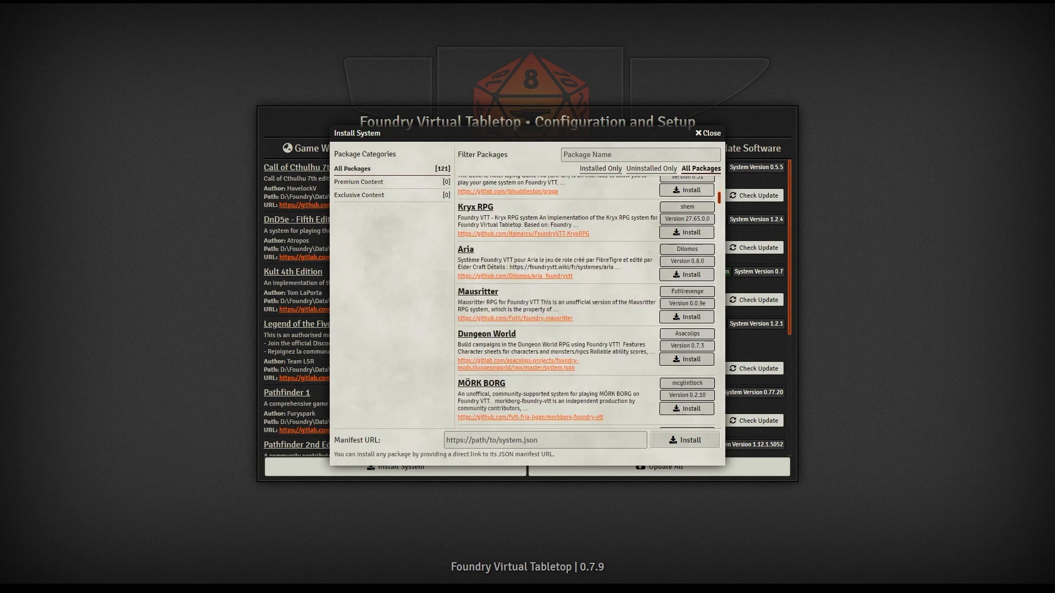
scroll(586, 302, down, 10)
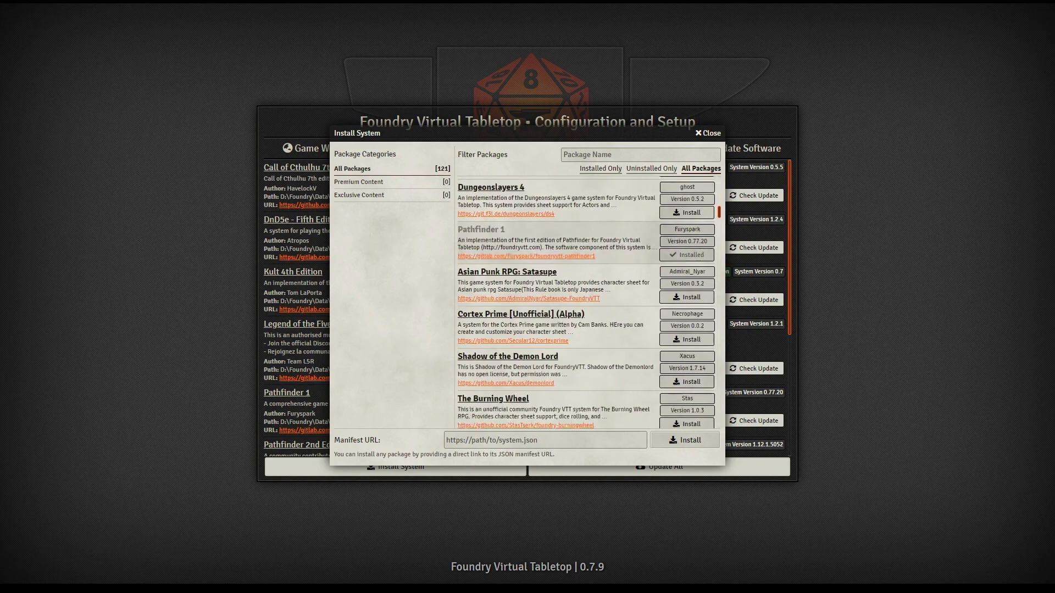
scroll(511, 316, up, 3)
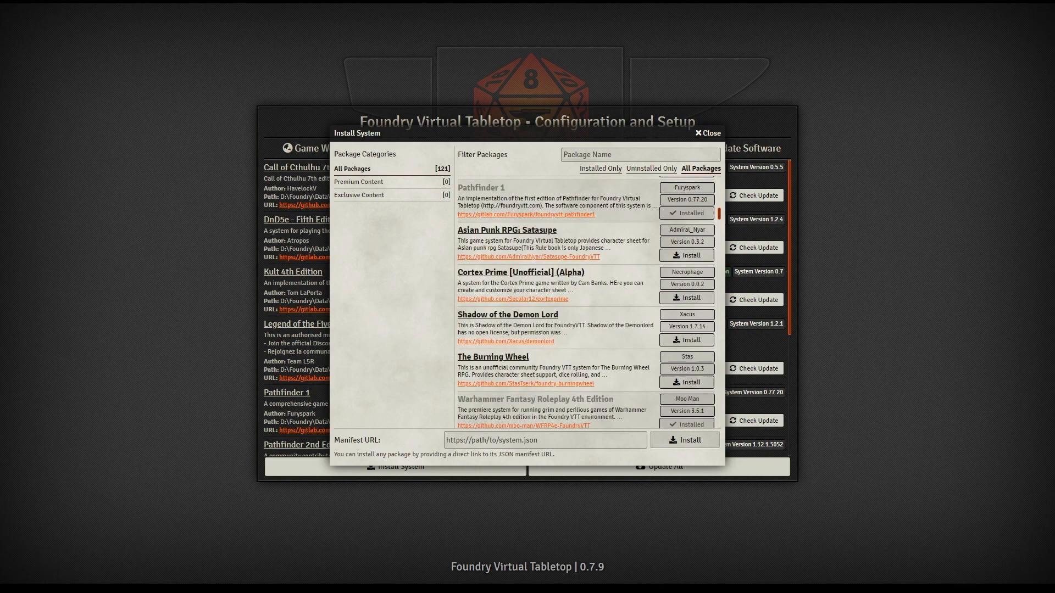
scroll(508, 315, down, 4)
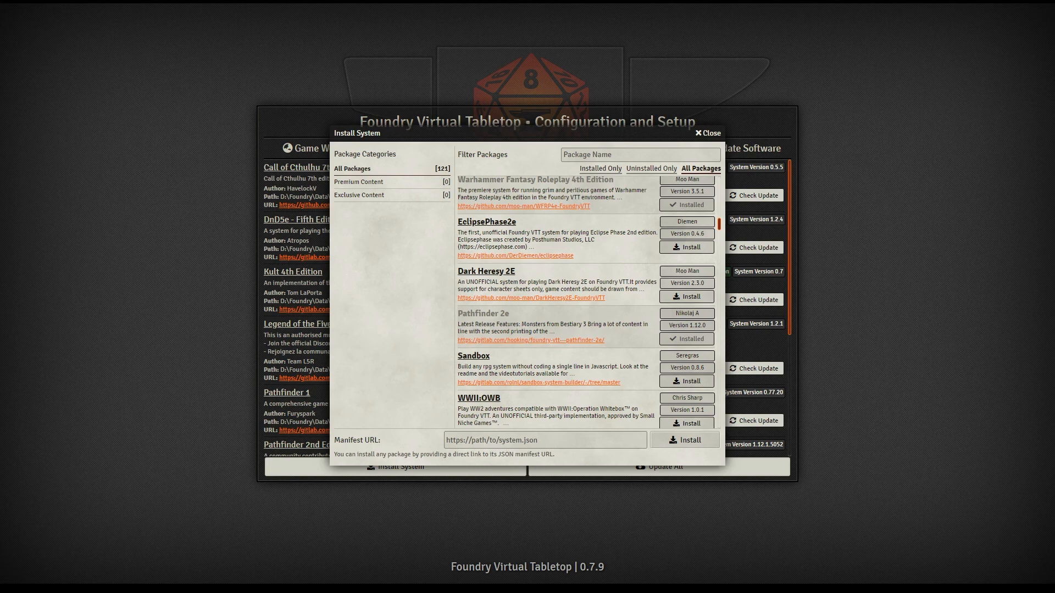
key(Escape)
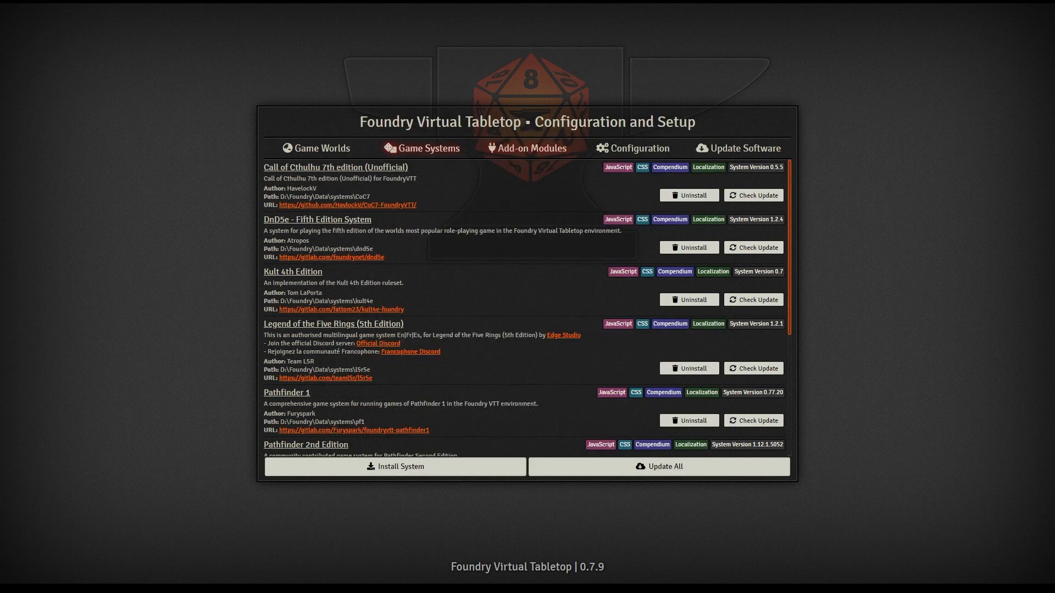
Step: Open the Install Module window from the add-on modules and browse the packages in the Premium Content category
click(509, 150)
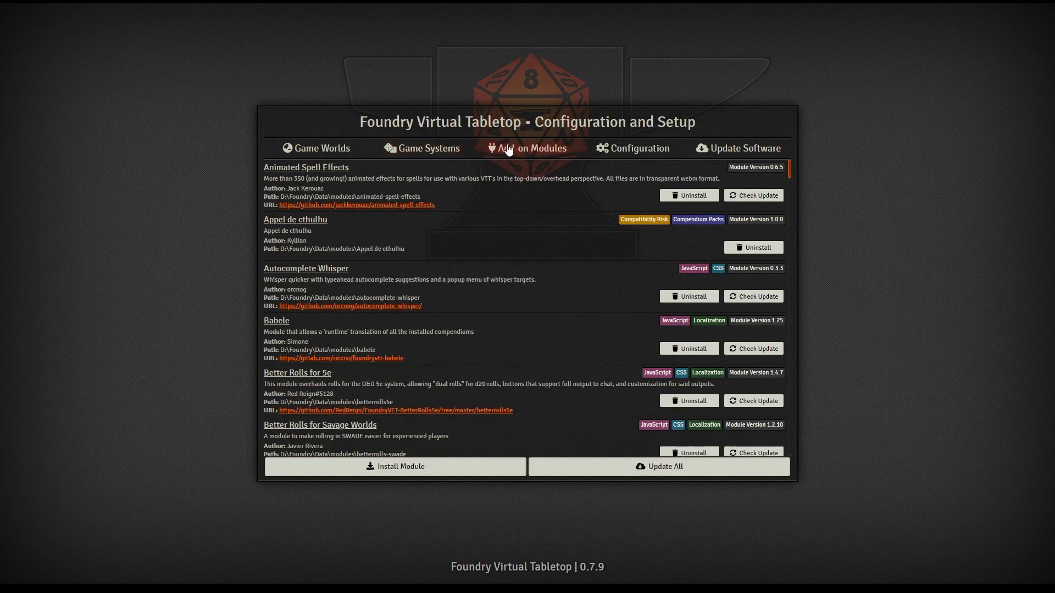
click(367, 468)
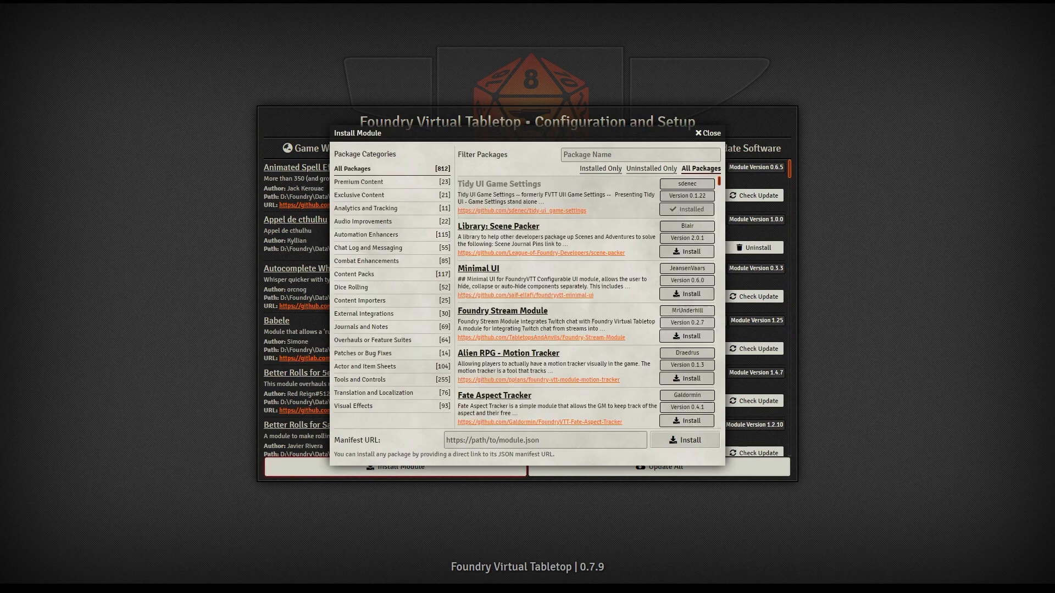
click(369, 185)
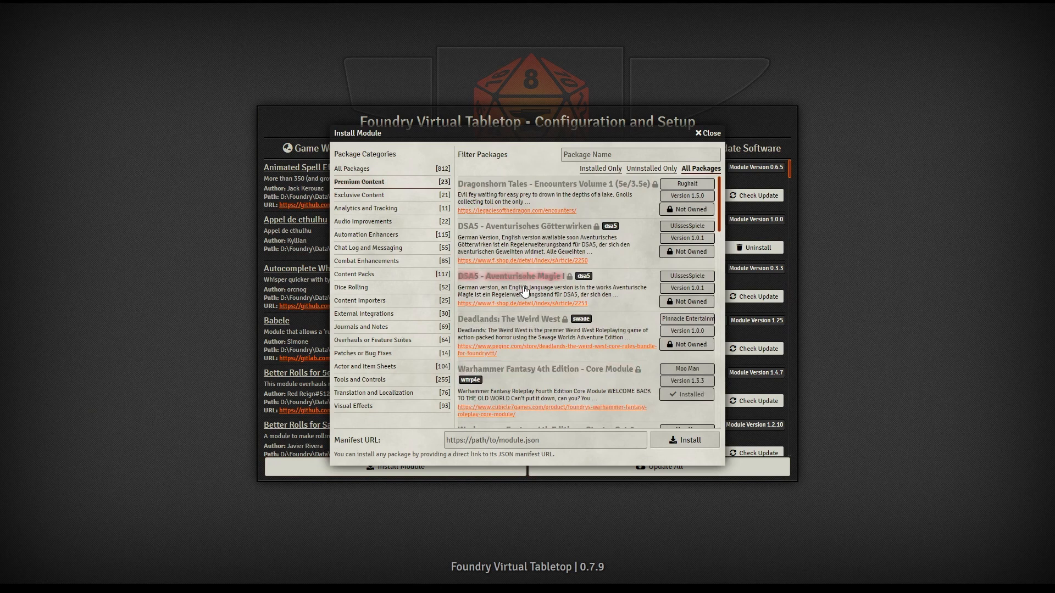
scroll(528, 290, down, 3)
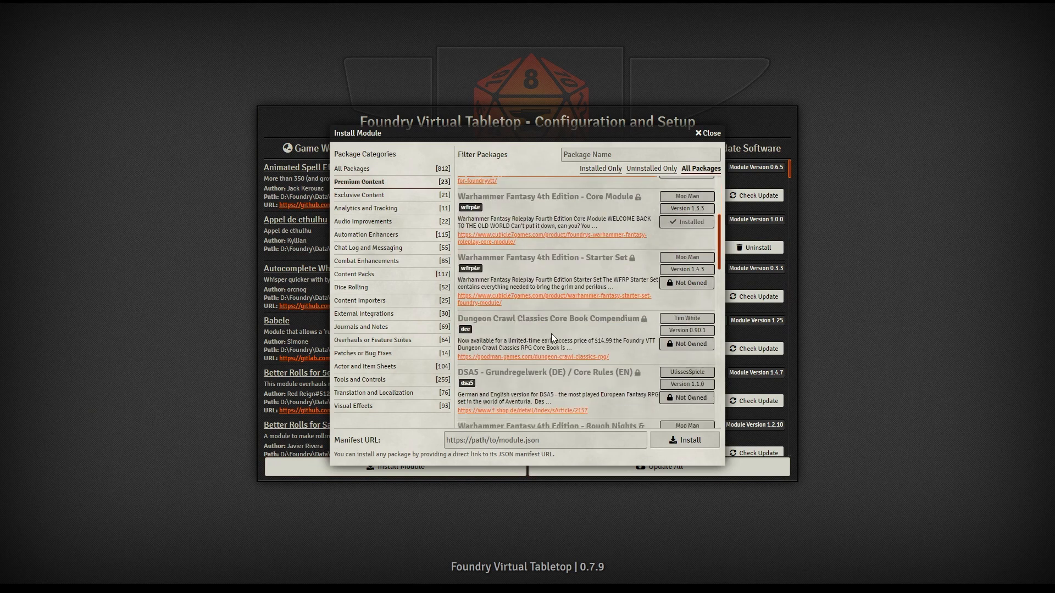
scroll(551, 336, down, 3)
scroll(530, 335, down, 3)
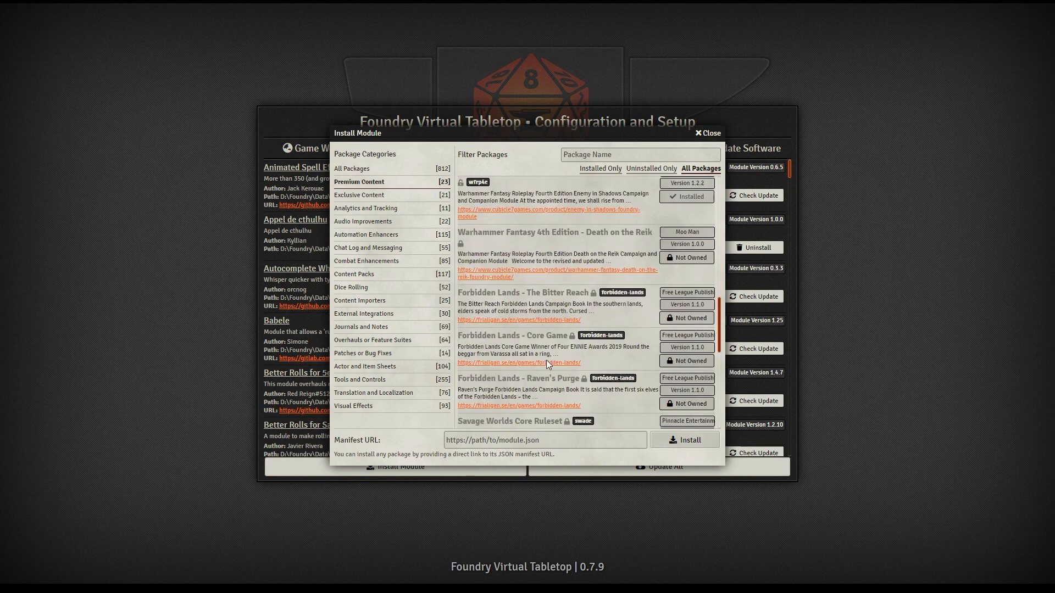
scroll(531, 379, down, 4)
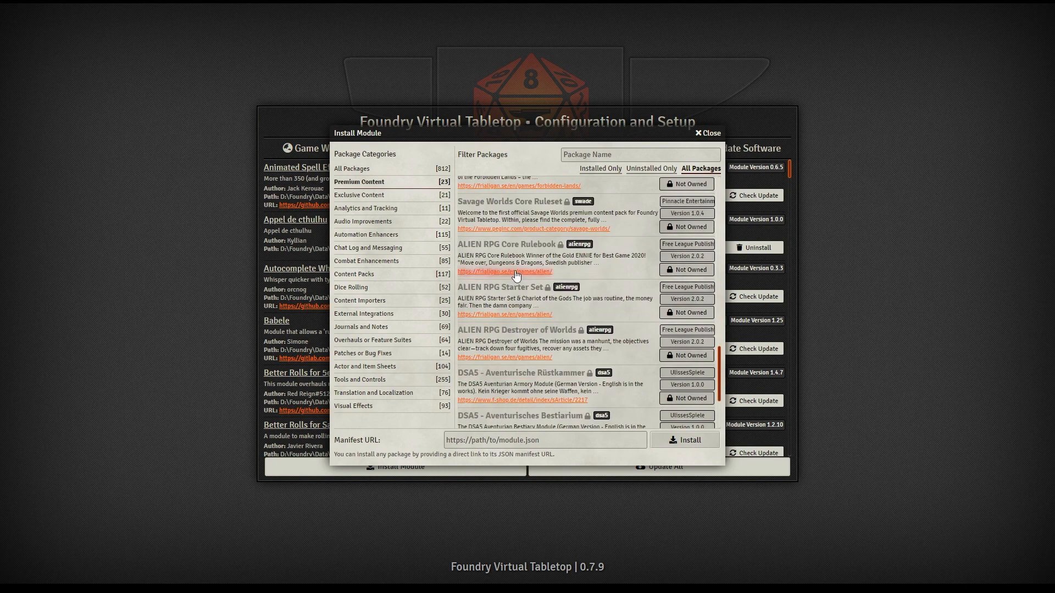
scroll(542, 380, down, 2)
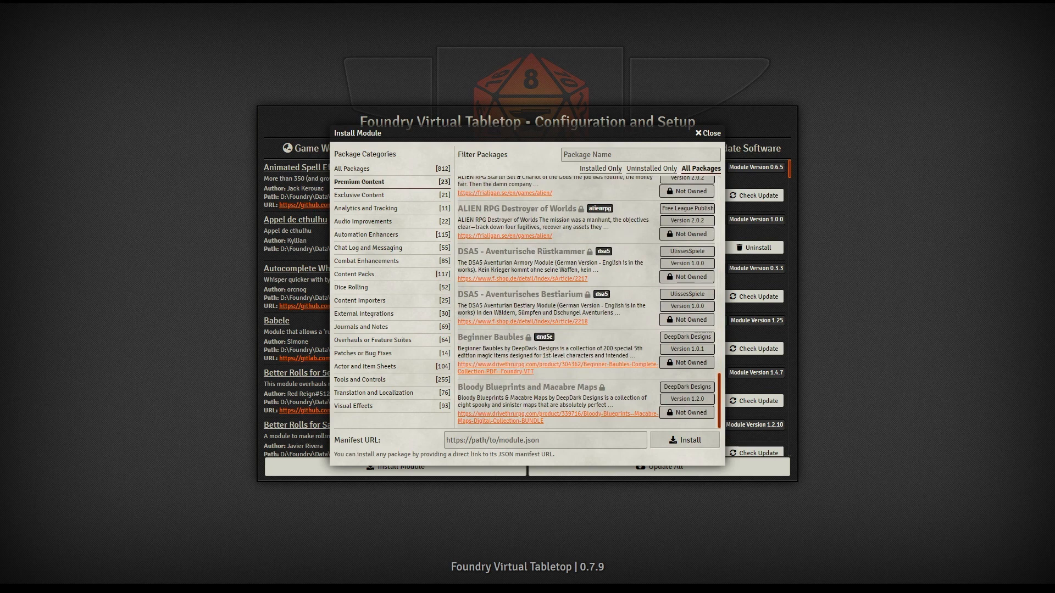
Step: Close the Install Module window, glance at the installed game systems and return to the list of game worlds
key(Escape)
click(431, 151)
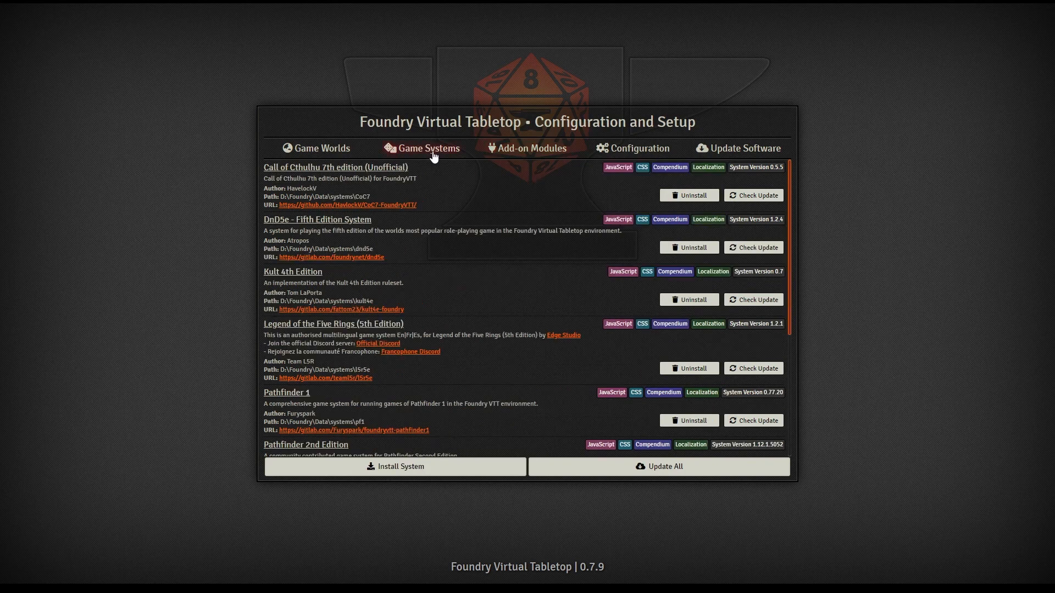
click(328, 150)
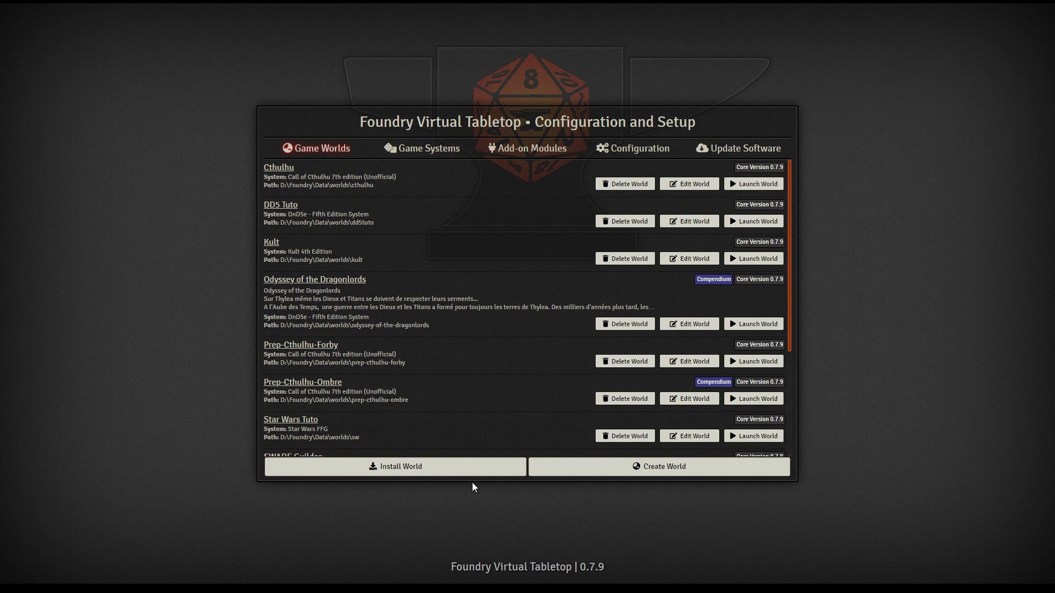
Step: Create a new world titled "test" with data path "test" and the DnD5e - Fifth Edition System
click(694, 470)
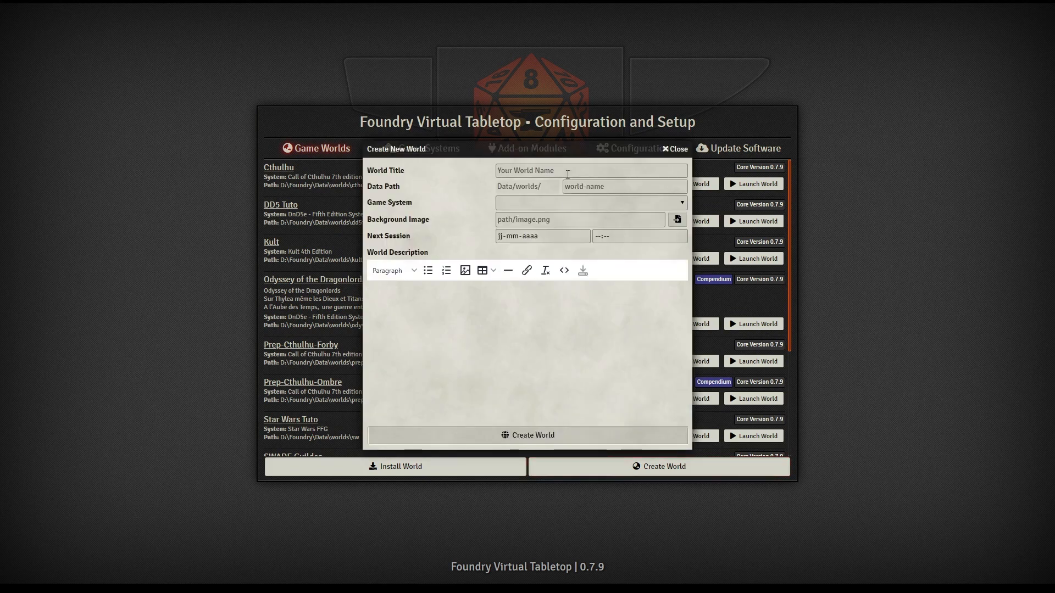
click(539, 172)
text(test)
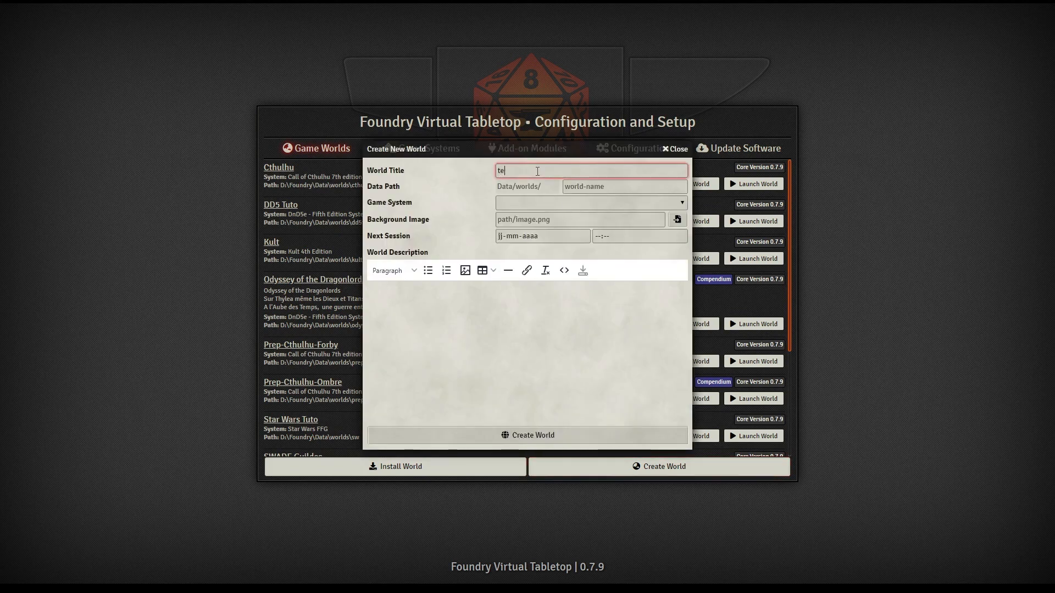
click(582, 189)
text(test)
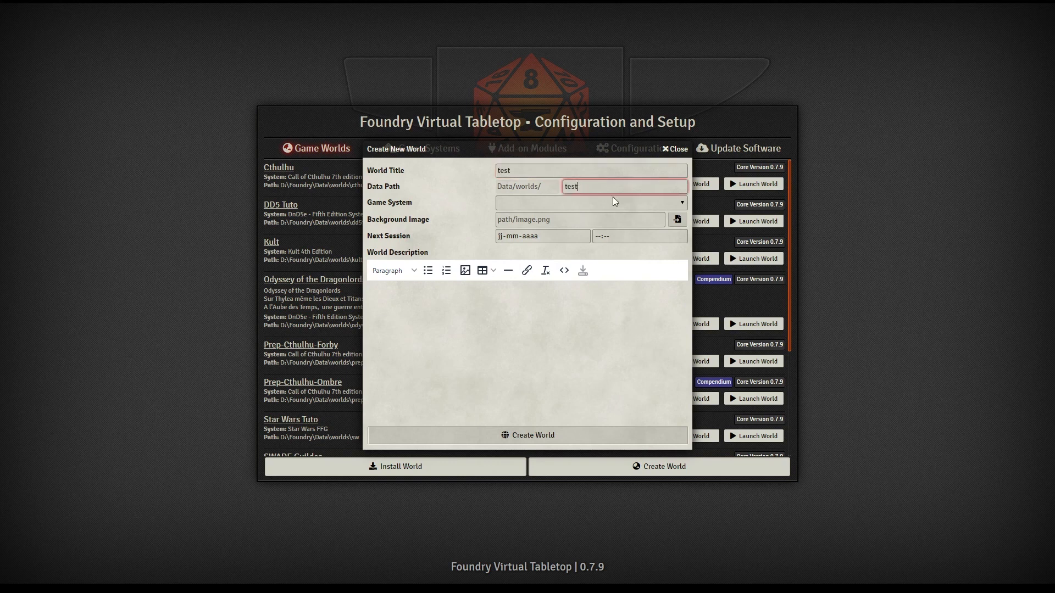
key(Tab)
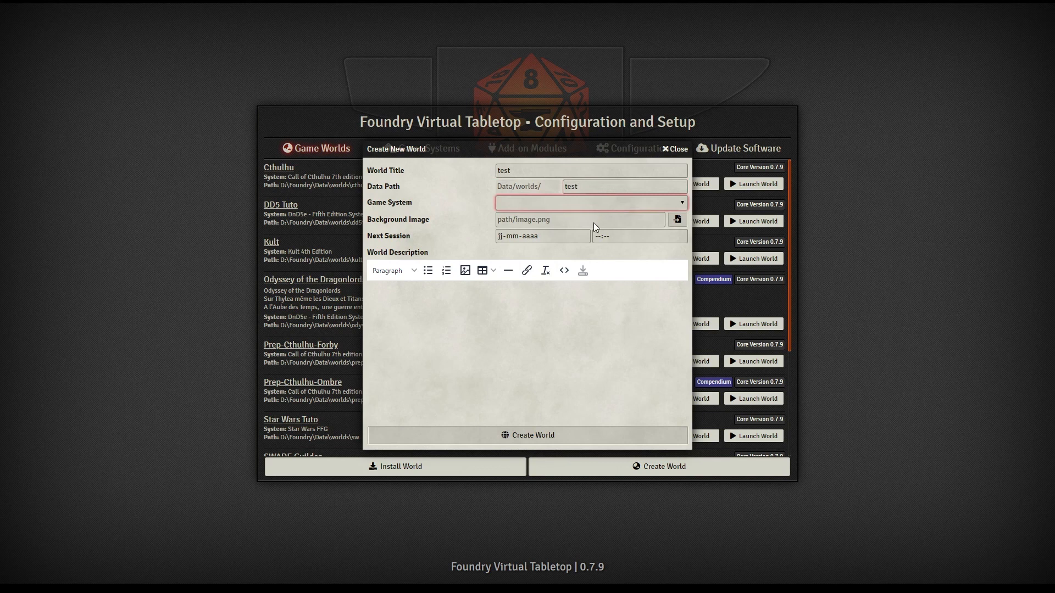
click(580, 232)
click(543, 435)
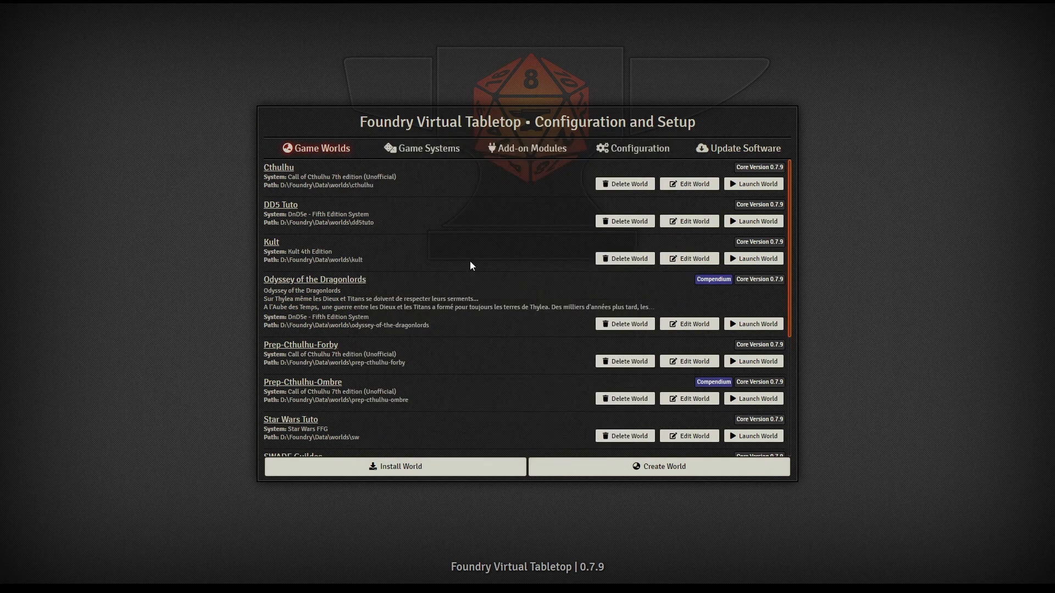
Step: Launch the "test" world and join its game session as Gamemaster without an access key
scroll(450, 314, down, 4)
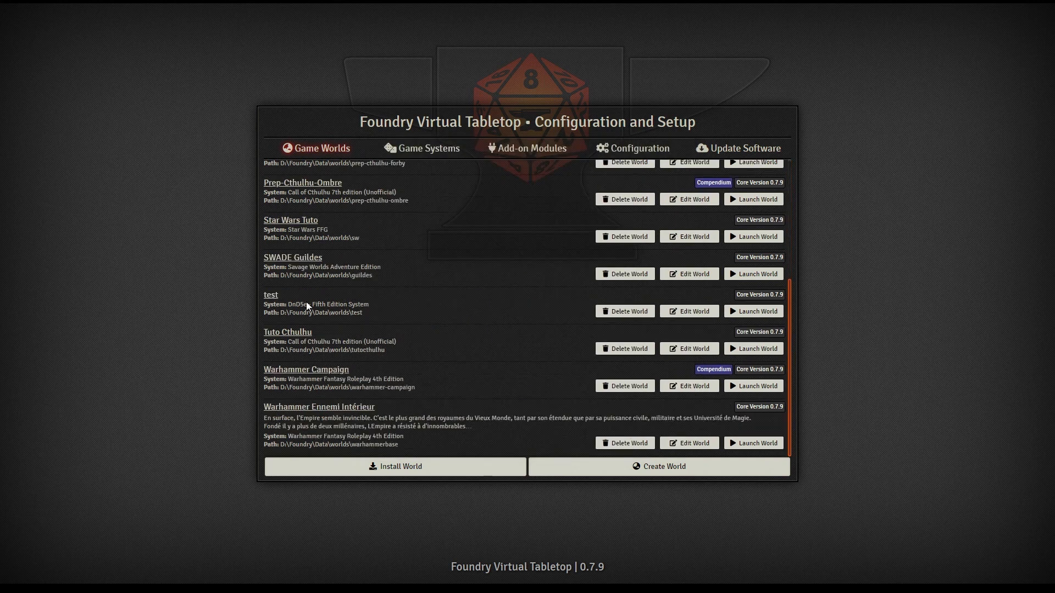
click(742, 311)
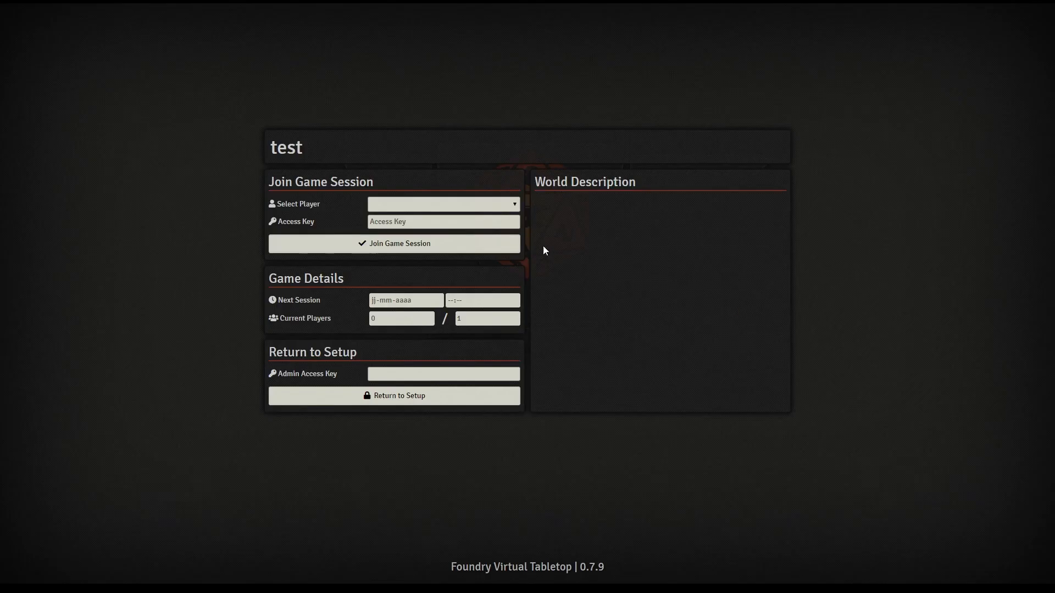
click(499, 209)
click(454, 229)
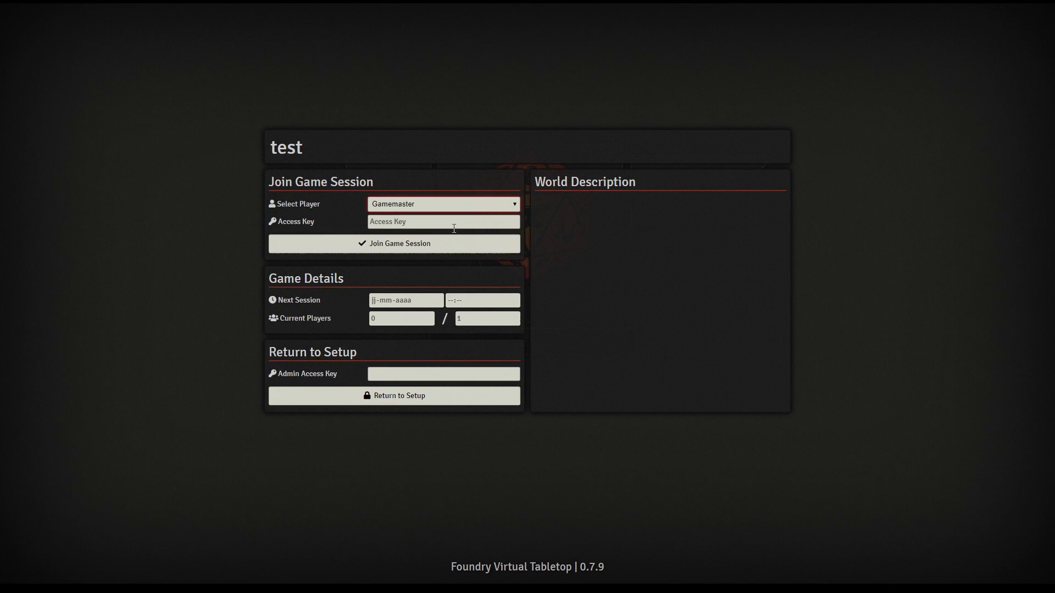
click(387, 246)
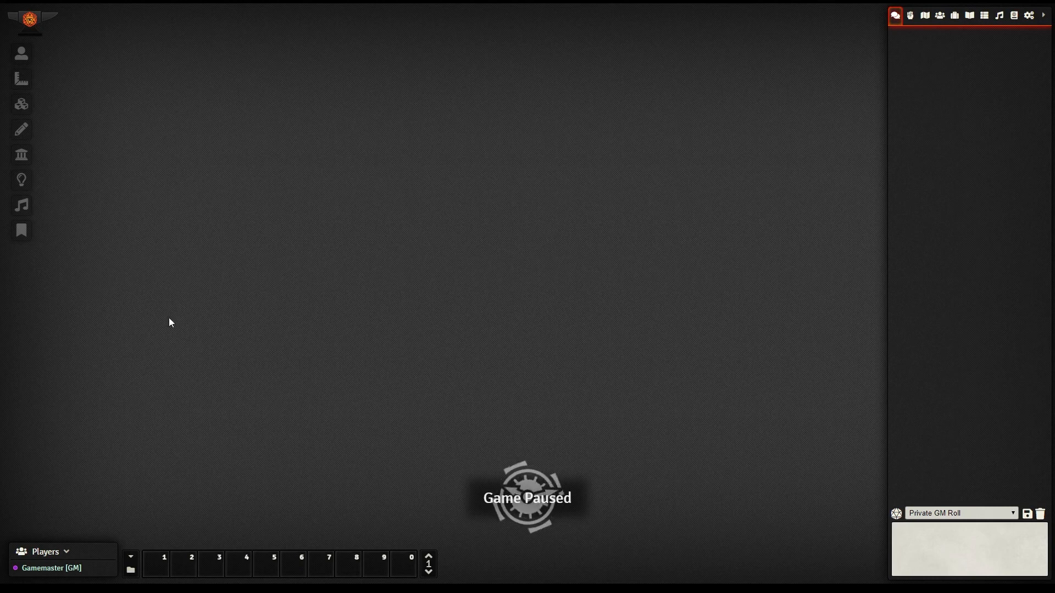
Step: Switch to Discord and browse the La Fonderie server's channel list, from the discussion channels to support and game systems
key(alt+Tab)
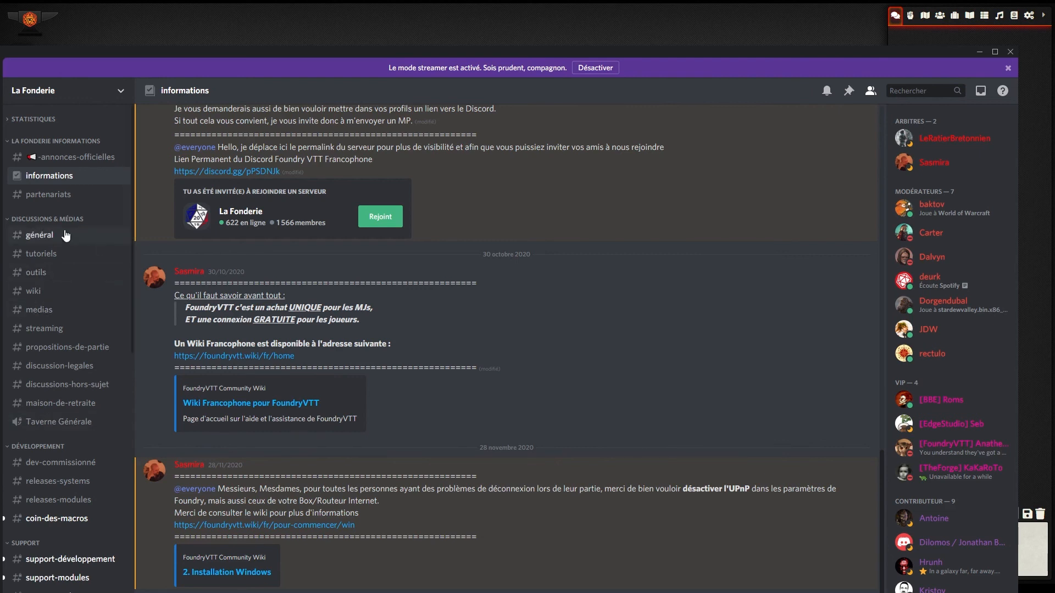
scroll(63, 289, down, 4)
scroll(61, 285, down, 5)
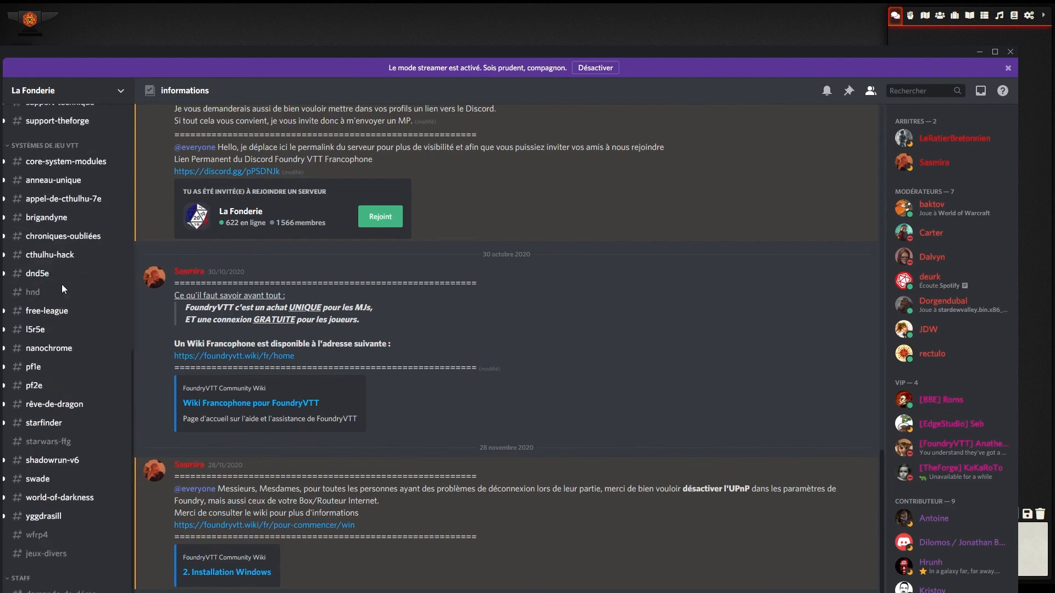
scroll(64, 302, up, 10)
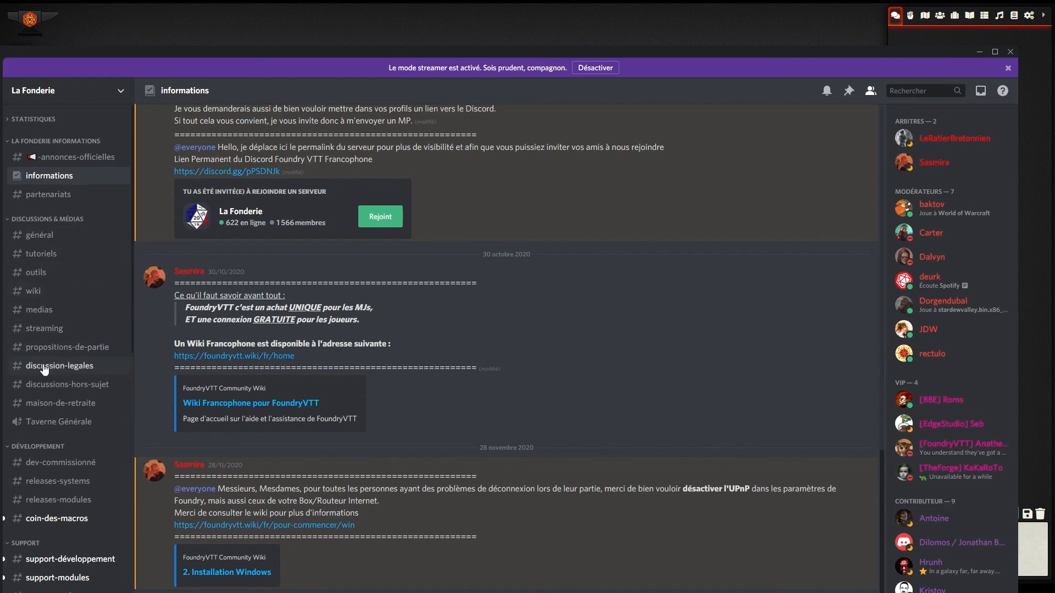
scroll(51, 365, down, 3)
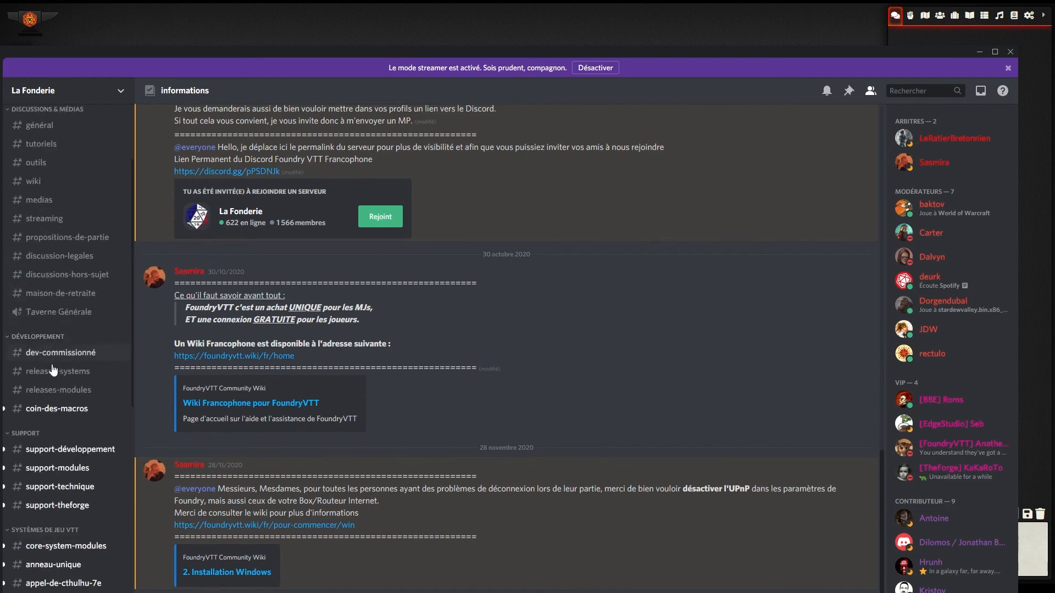
scroll(60, 406, down, 2)
scroll(66, 393, down, 1)
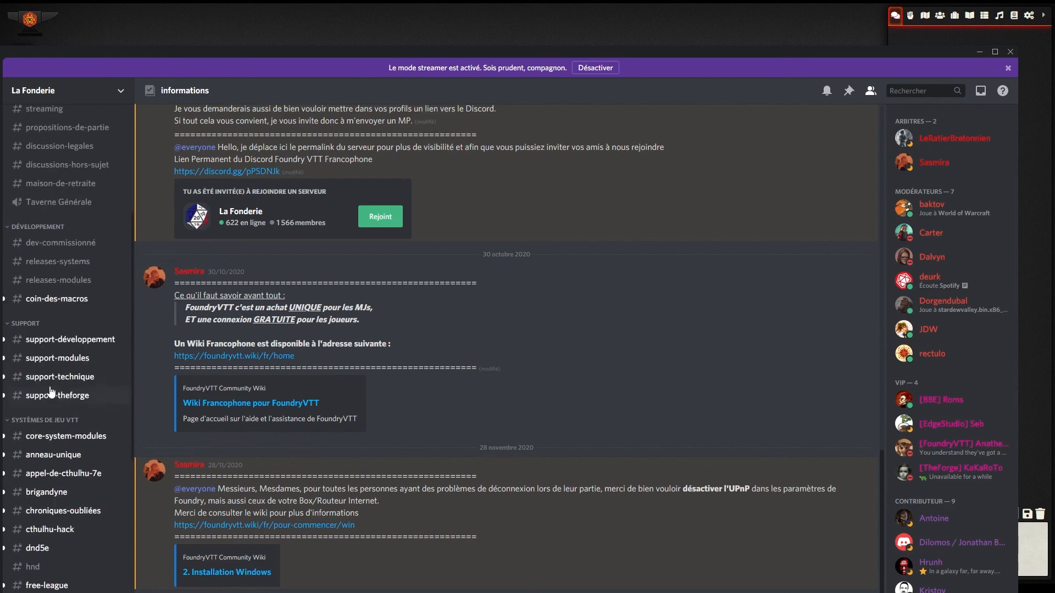
scroll(72, 354, down, 1)
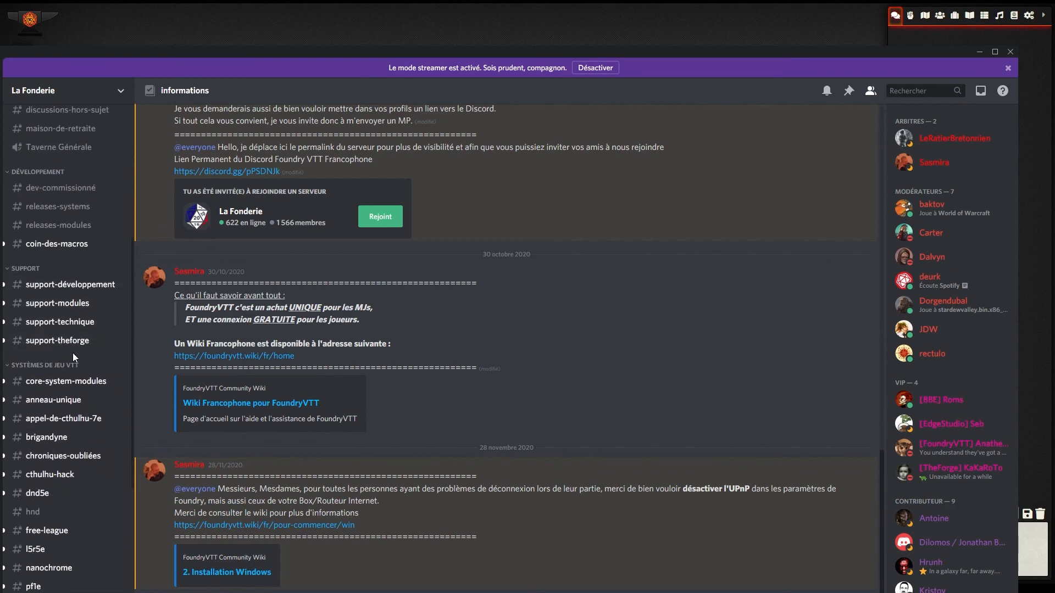
scroll(76, 348, down, 4)
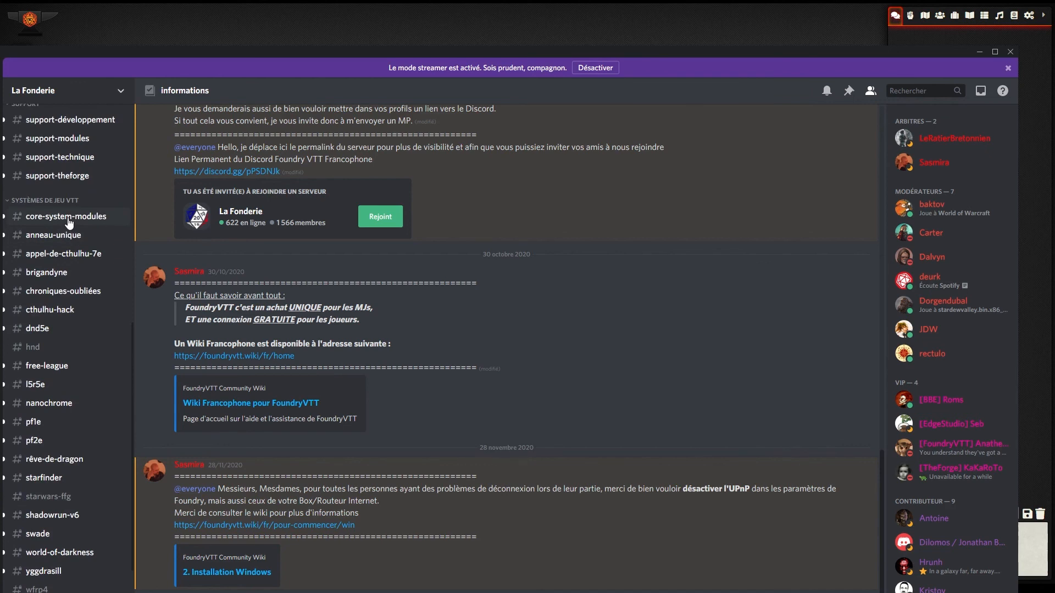
scroll(65, 228, up, 8)
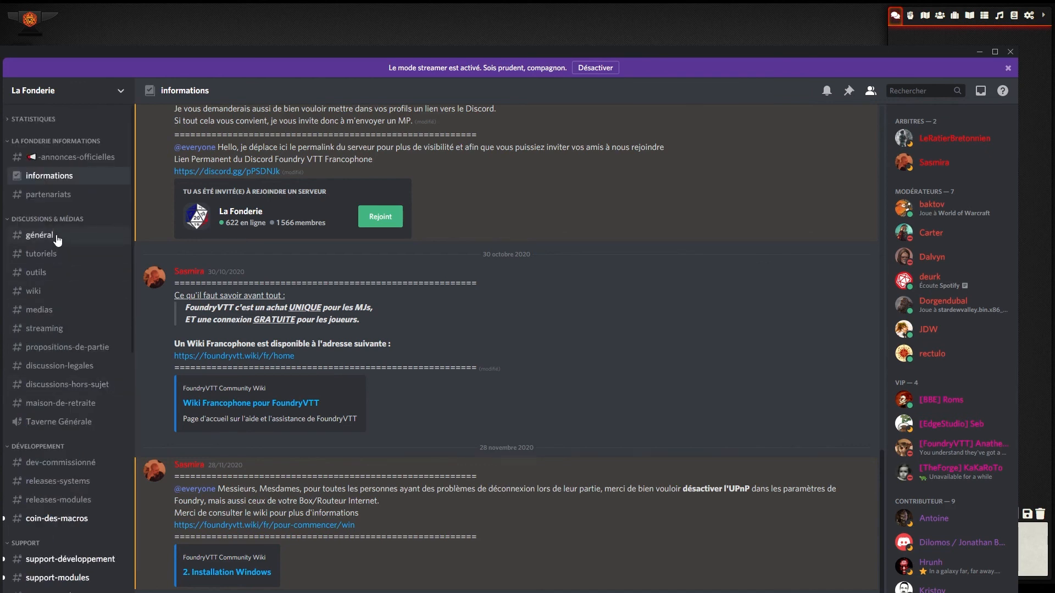
Step: View the server's général and tutoriels channels, ending on général
click(40, 236)
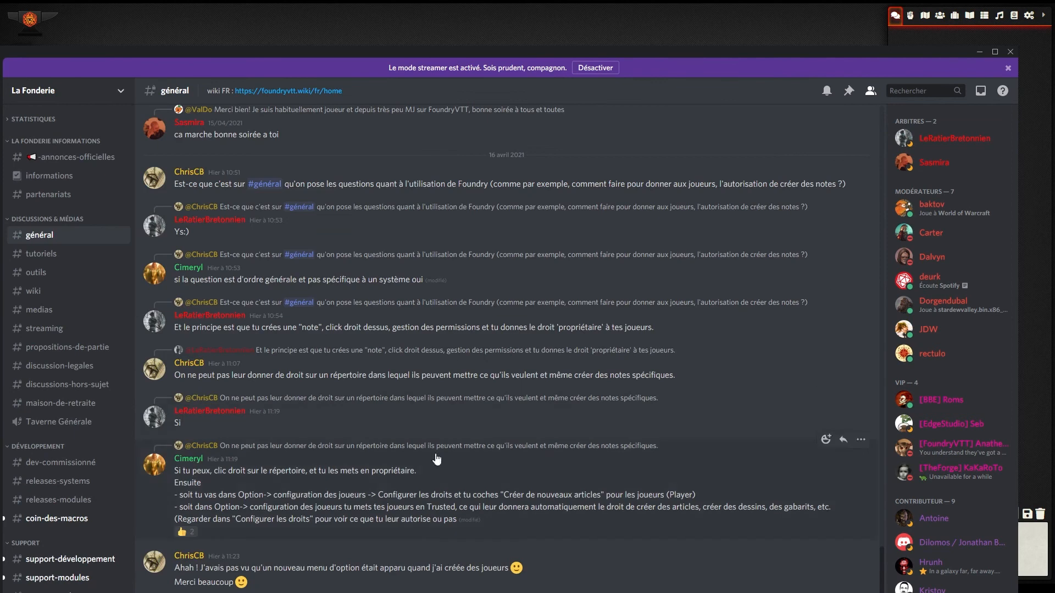
click(50, 254)
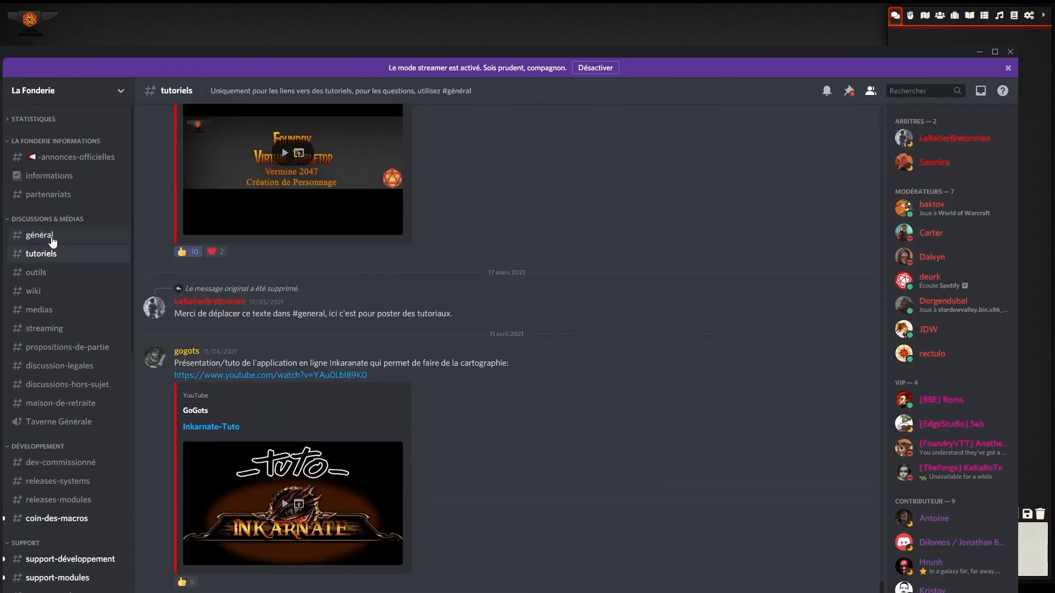
click(51, 239)
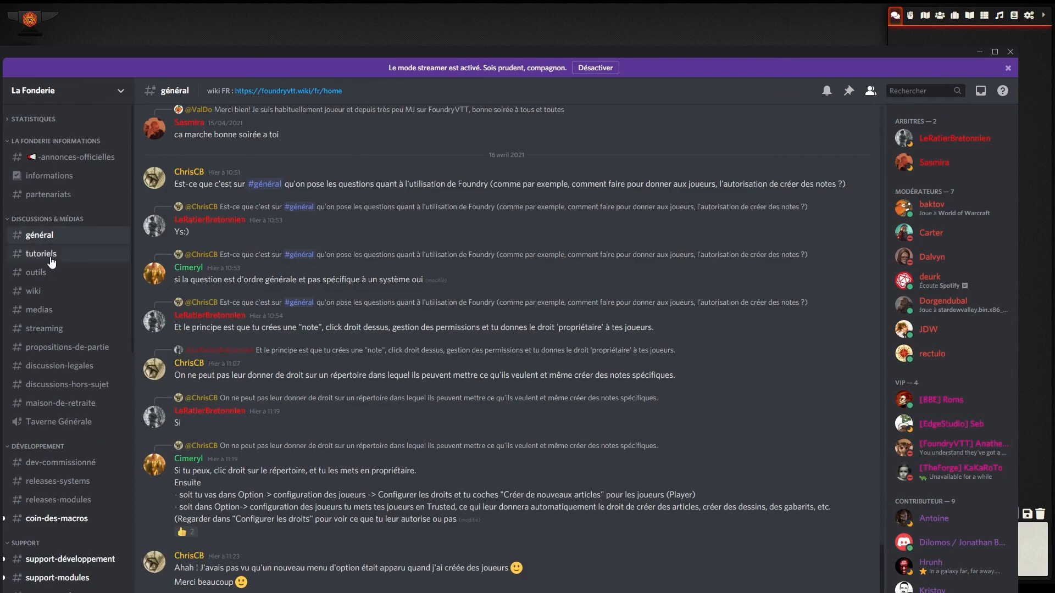
click(51, 256)
click(48, 239)
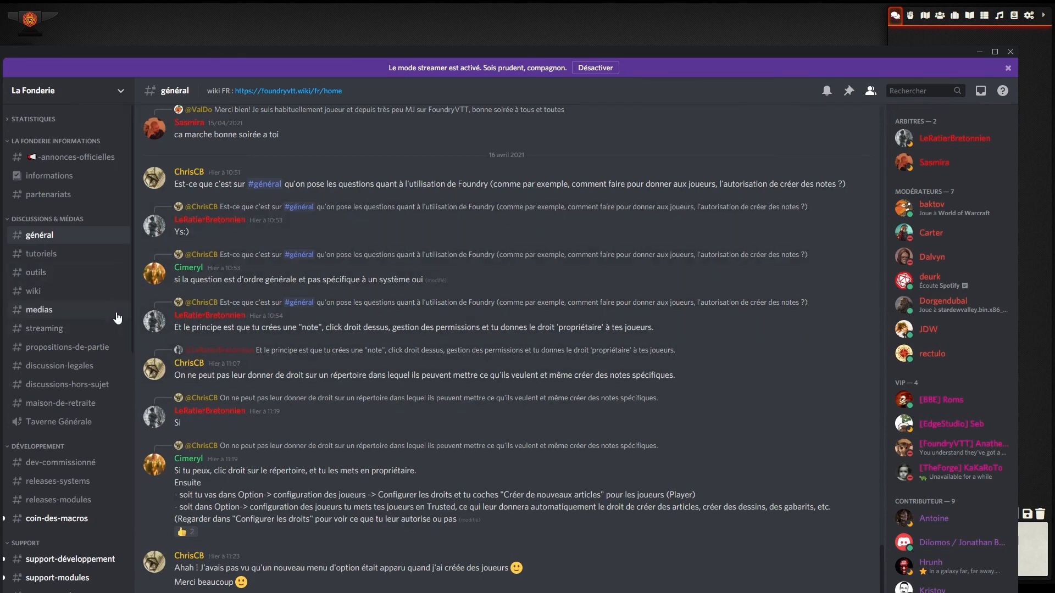
Step: View the appel-de-cthulhu-7e and wfrp4 channels among the server's game system channels
scroll(112, 310, down, 9)
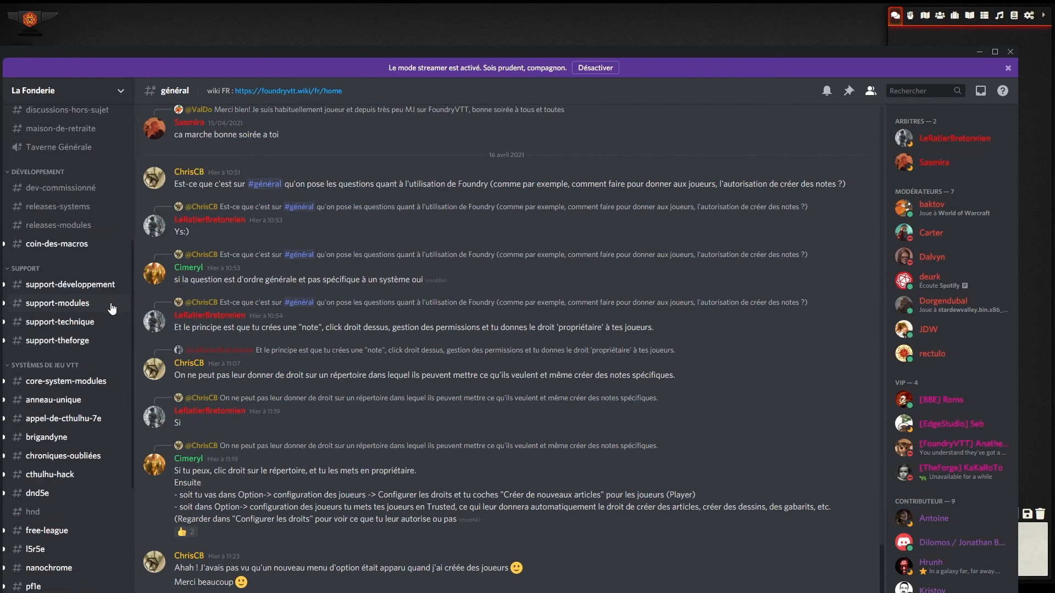
scroll(112, 310, up, 1)
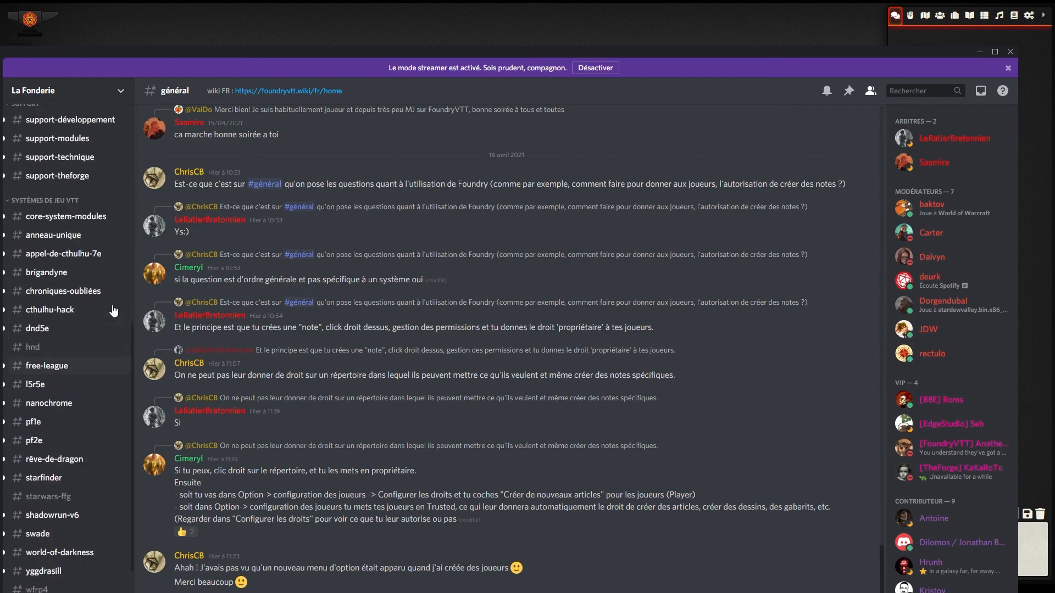
click(90, 256)
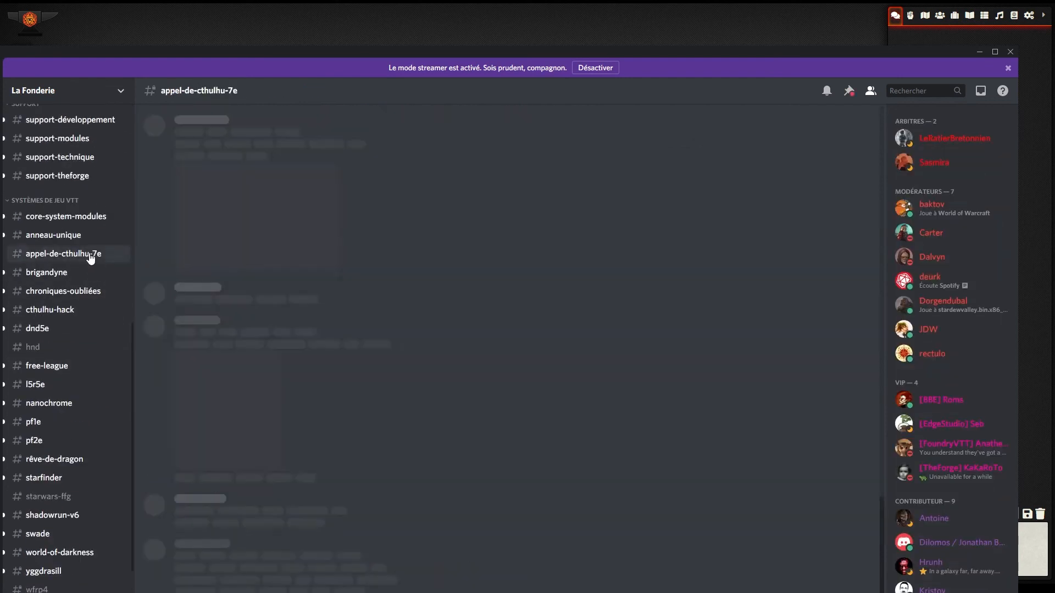
scroll(91, 467, down, 1)
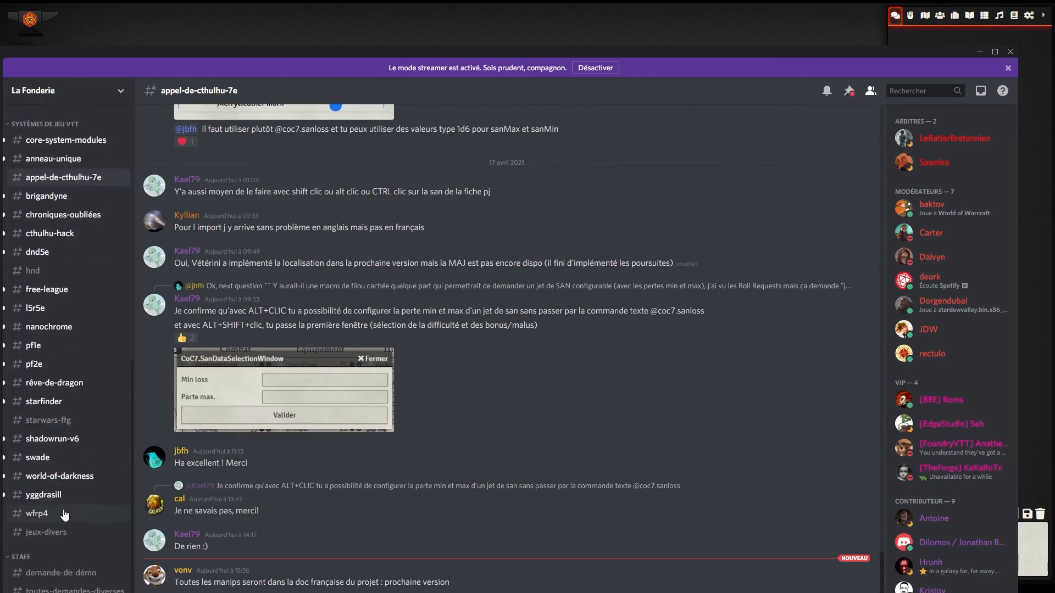
click(48, 517)
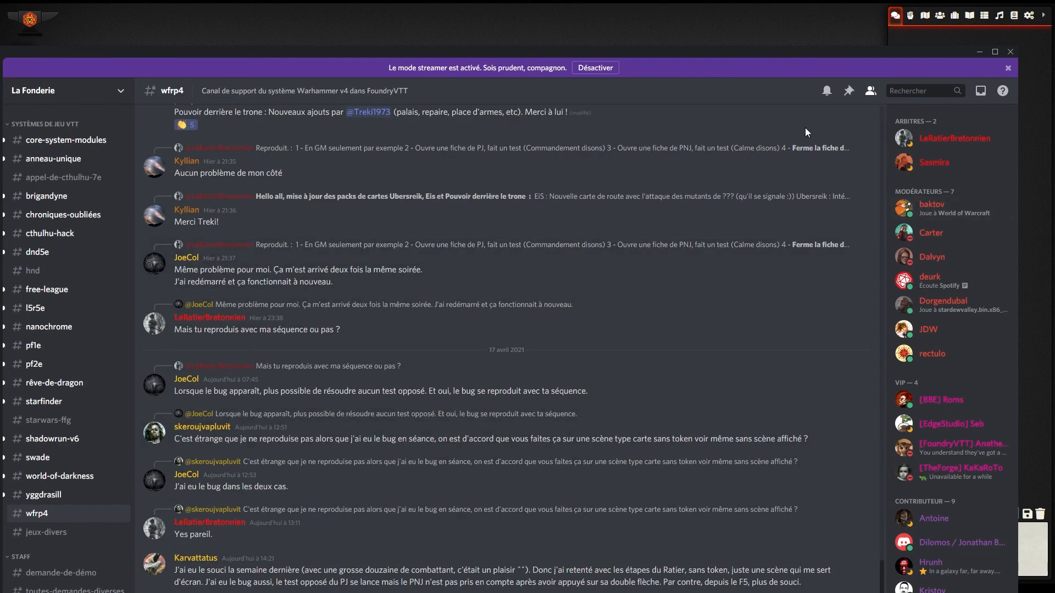
Step: Open the pinned messages of the wfrp4 channel and look through them
click(849, 92)
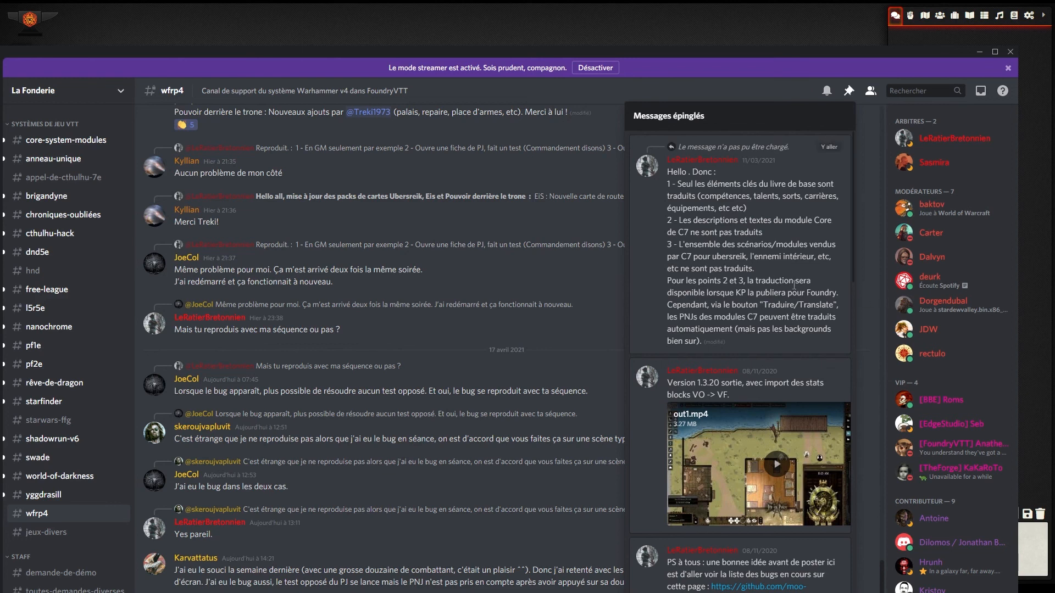
scroll(794, 286, down, 10)
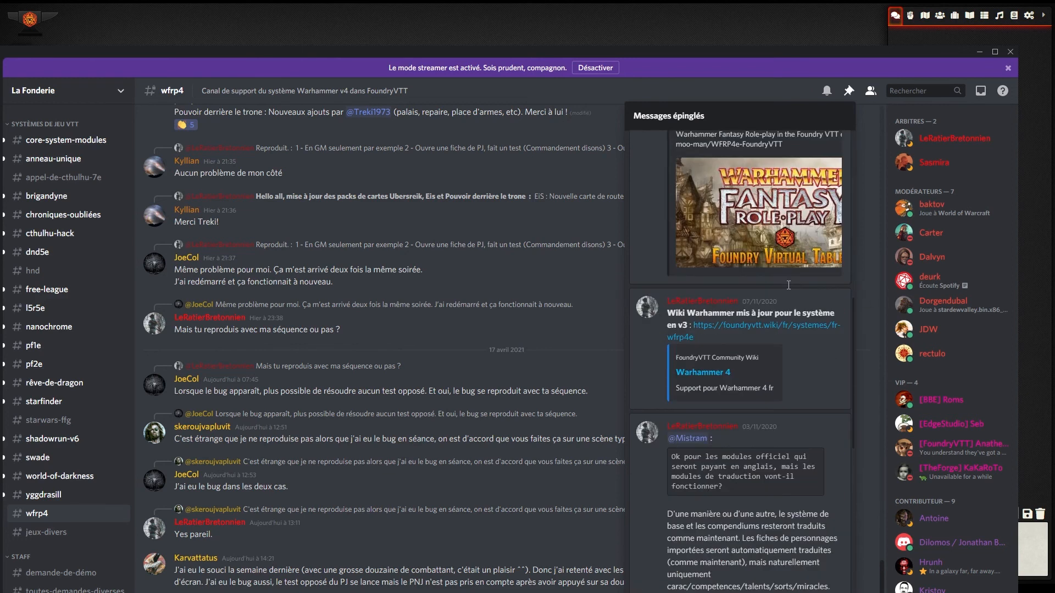
scroll(789, 285, down, 7)
scroll(789, 289, up, 6)
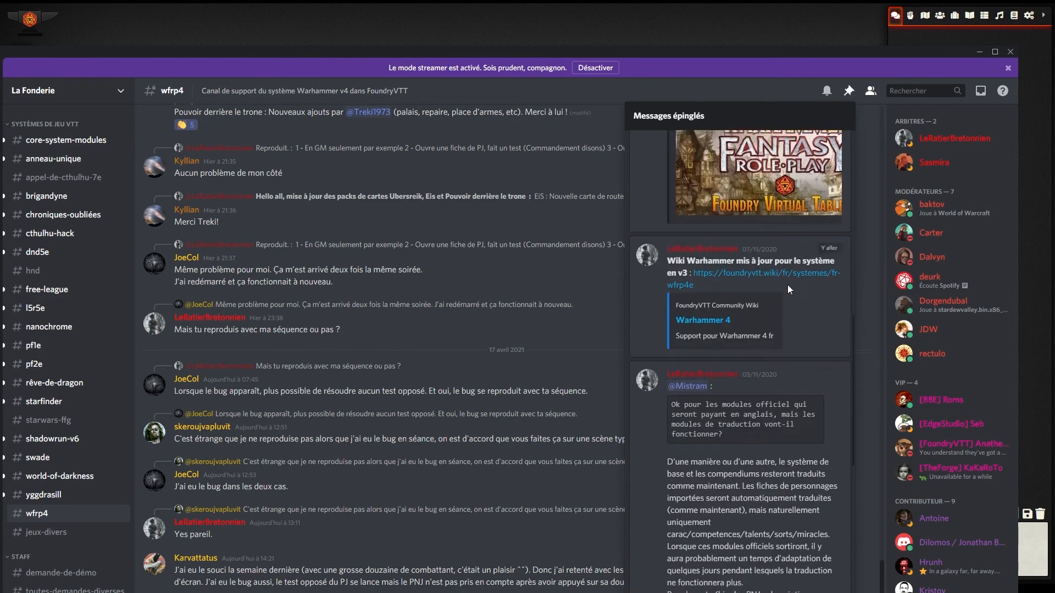
scroll(789, 290, up, 10)
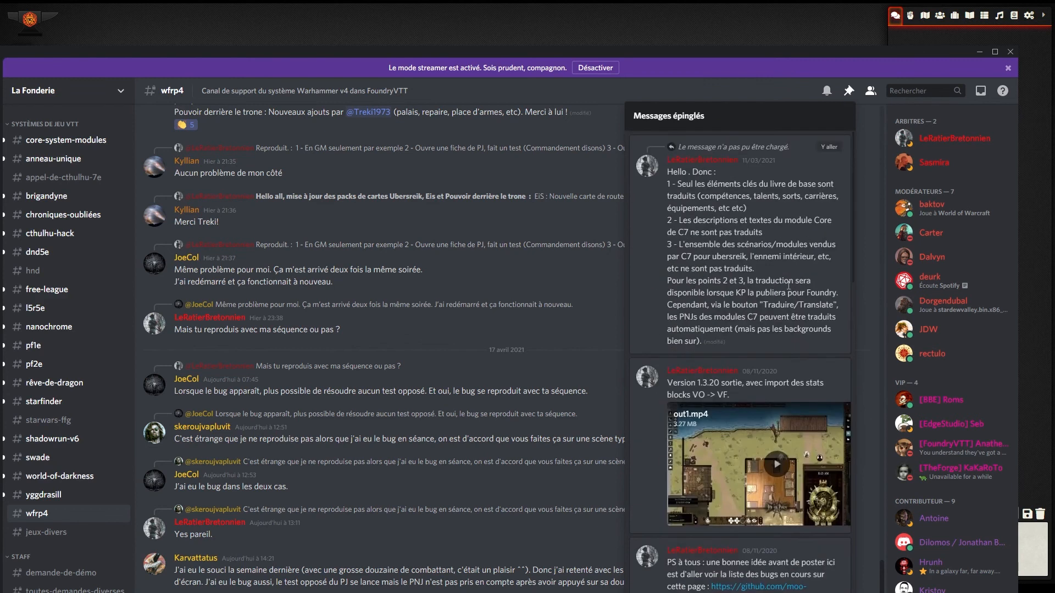
scroll(772, 230, down, 12)
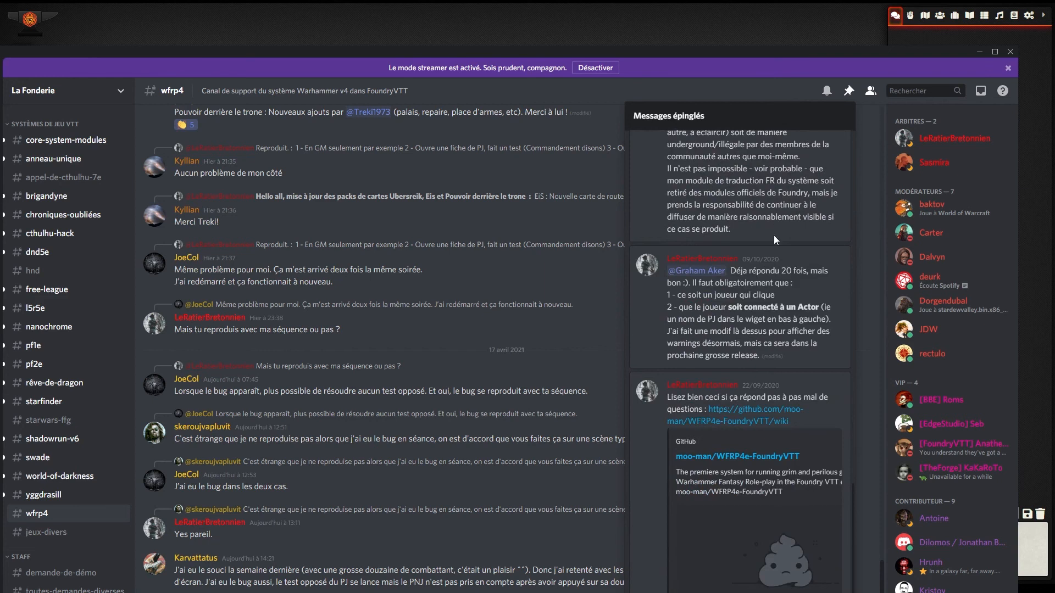
scroll(772, 236, up, 5)
scroll(771, 243, up, 6)
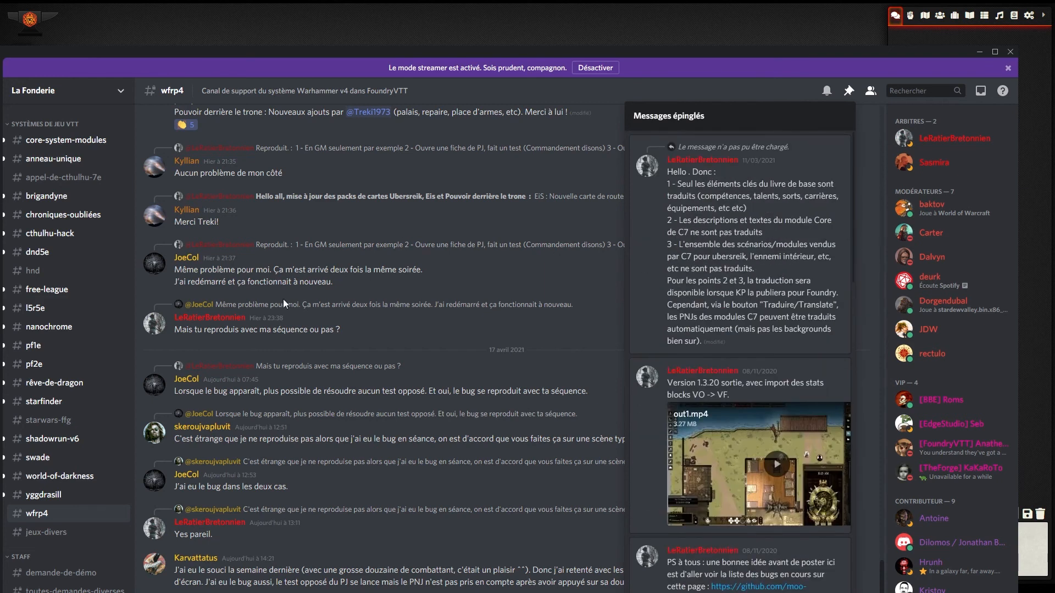
Step: Open the pinned messages of the starwars-ffg channel and look through the shared macros
click(65, 423)
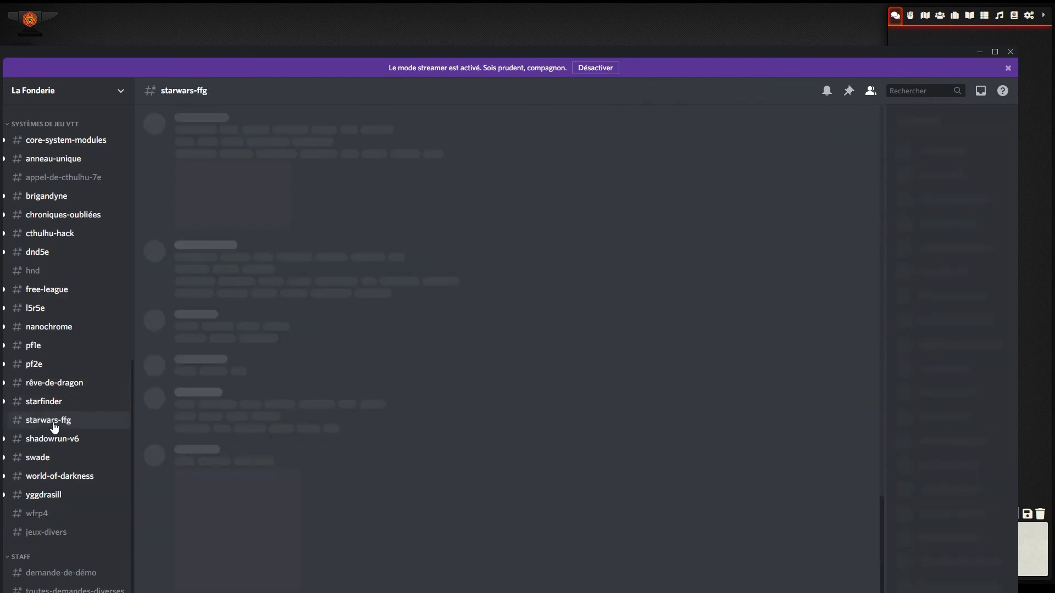
click(850, 93)
scroll(782, 305, down, 10)
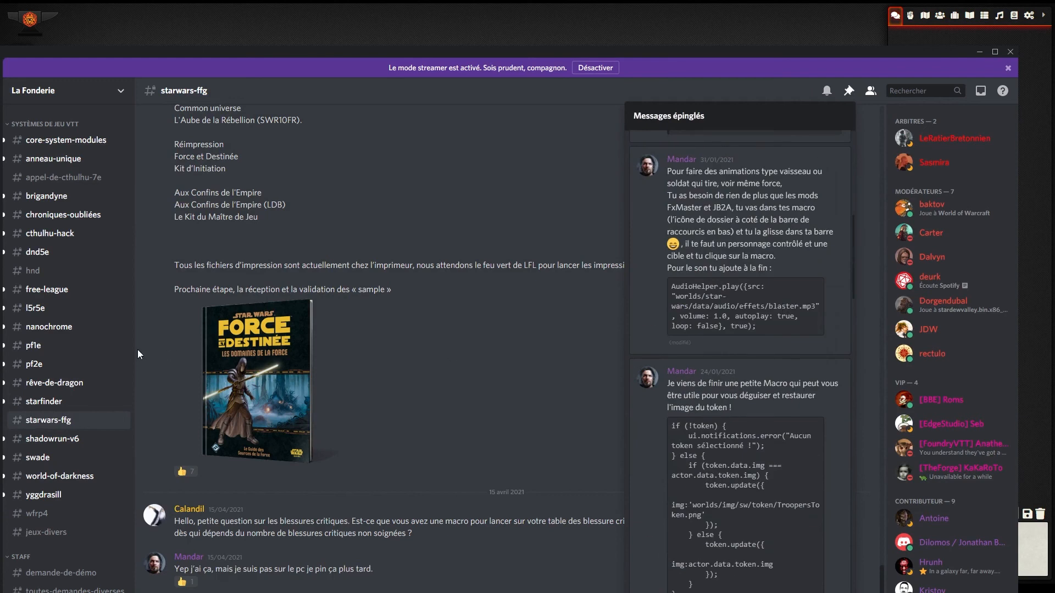
Step: View the pinned messages of the dnd5e channel and those of the hnd channel, and close the pinned list
click(85, 264)
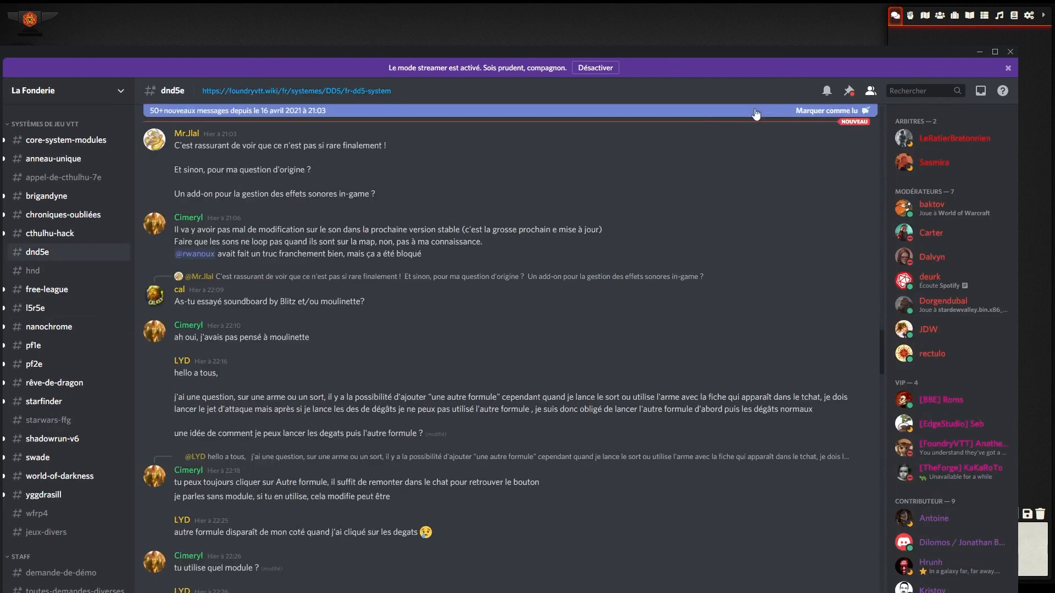
click(850, 92)
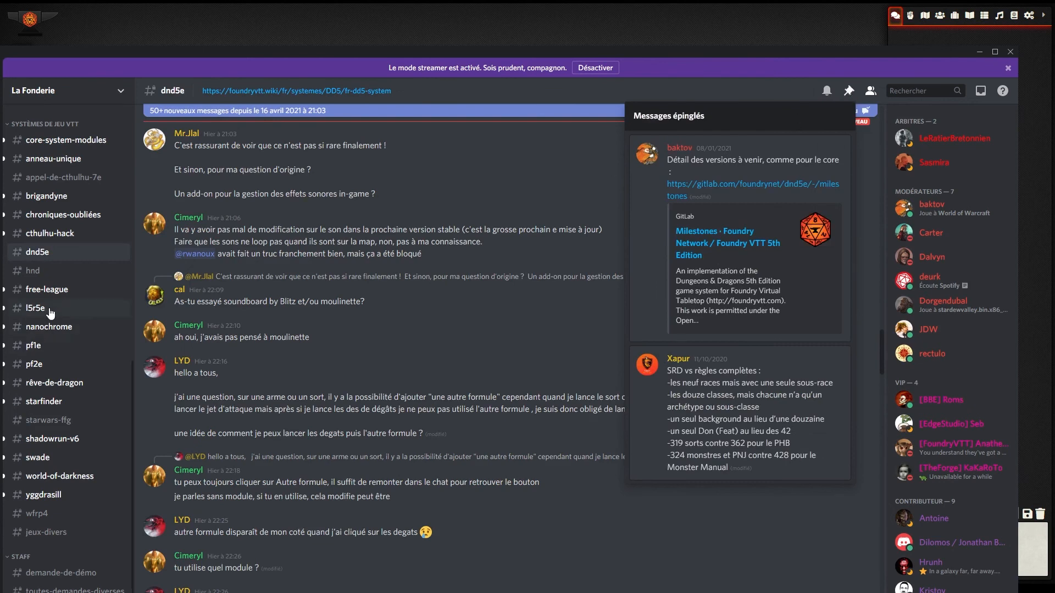
click(60, 275)
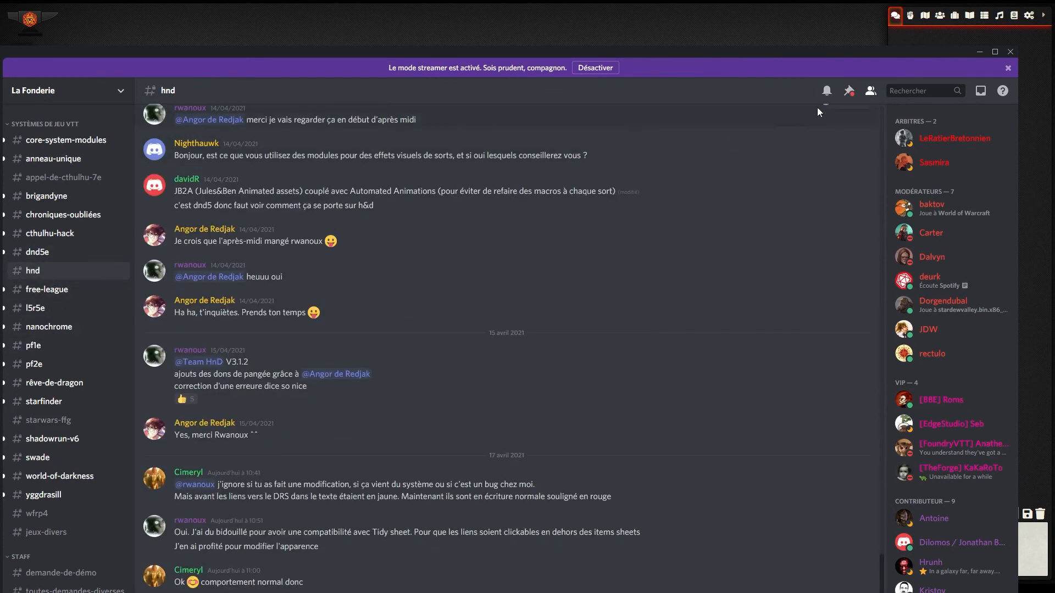
click(849, 93)
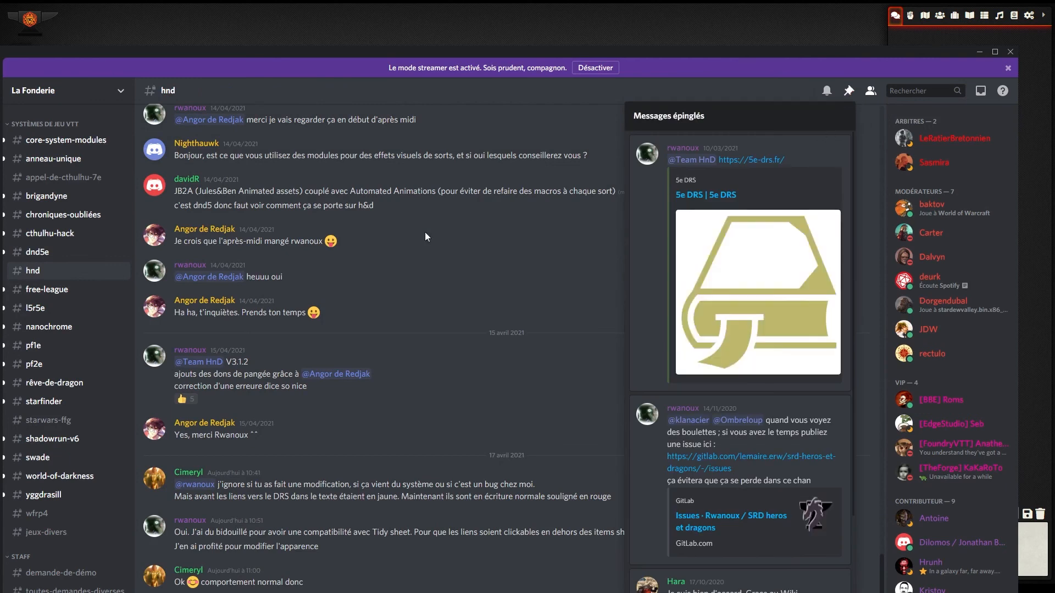
scroll(87, 269, up, 3)
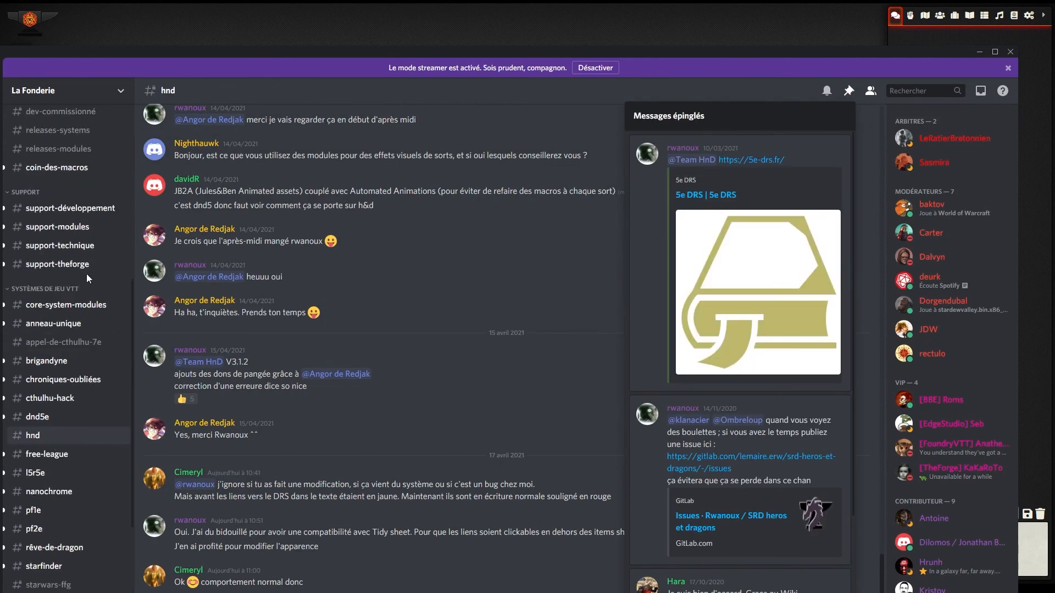
click(43, 436)
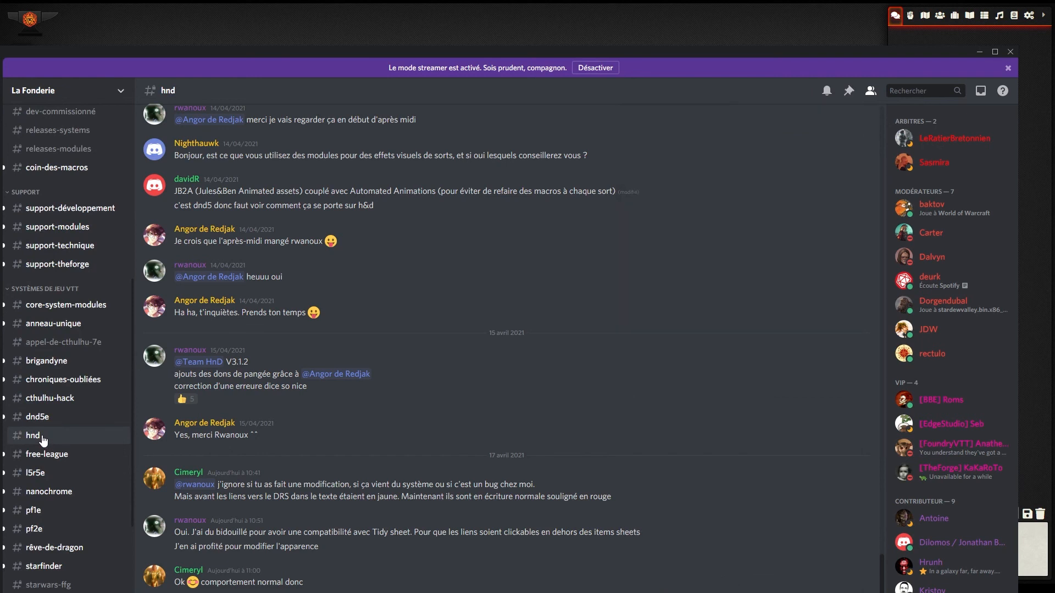
Step: Read back through the appel-de-cthulhu-7e channel's earlier messages and return to the général channel
click(67, 344)
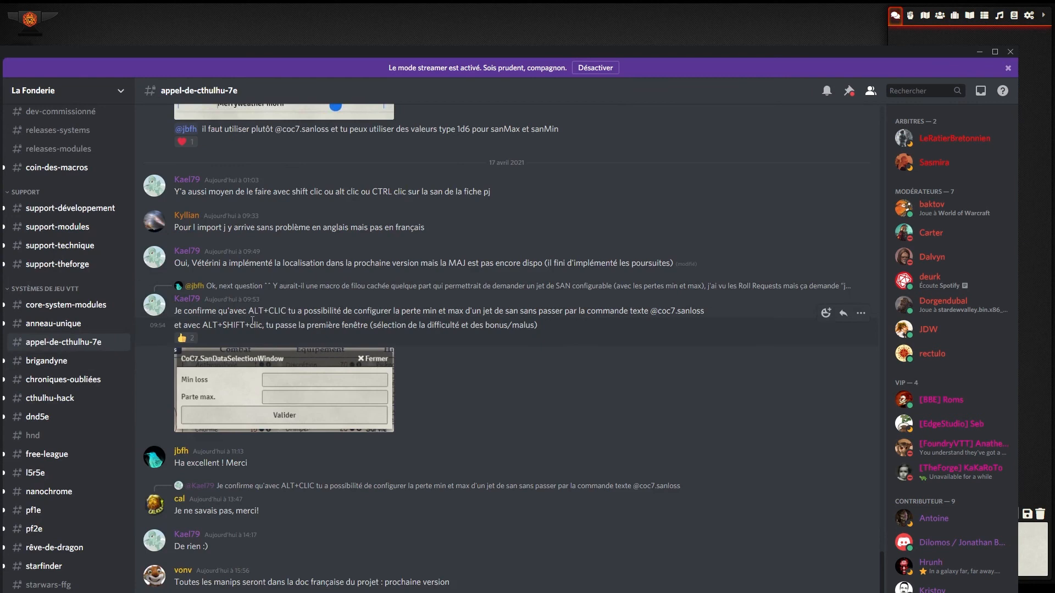
scroll(243, 331, up, 5)
scroll(242, 331, up, 15)
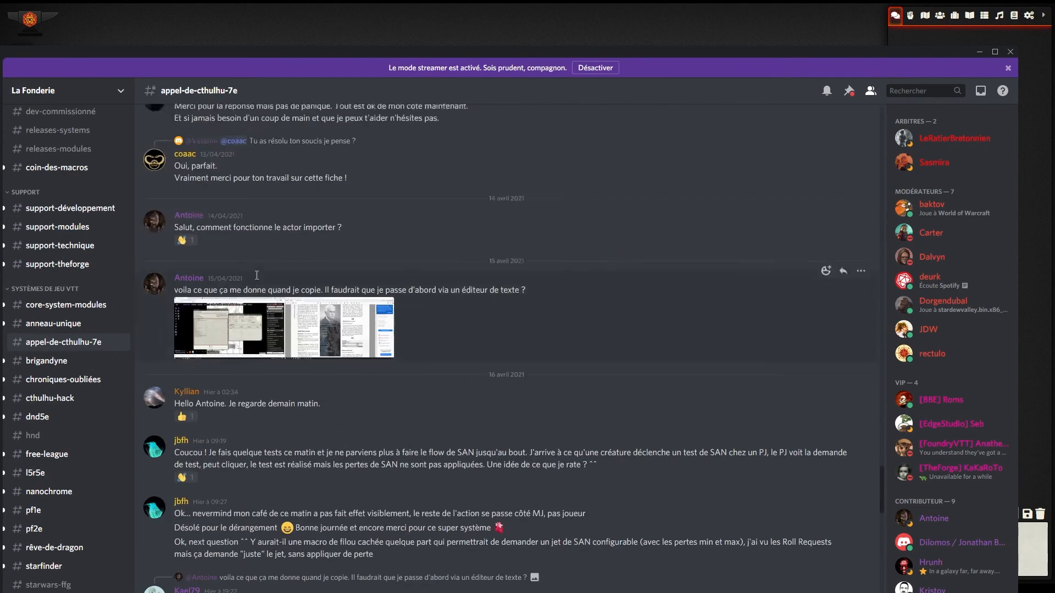
scroll(249, 274, up, 4)
scroll(74, 230, up, 6)
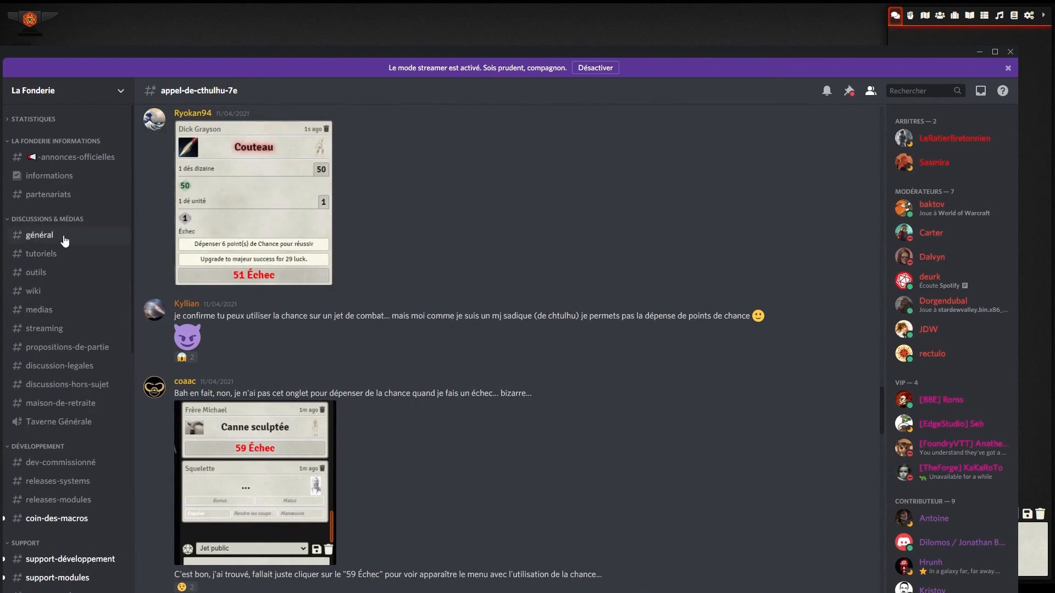
click(62, 239)
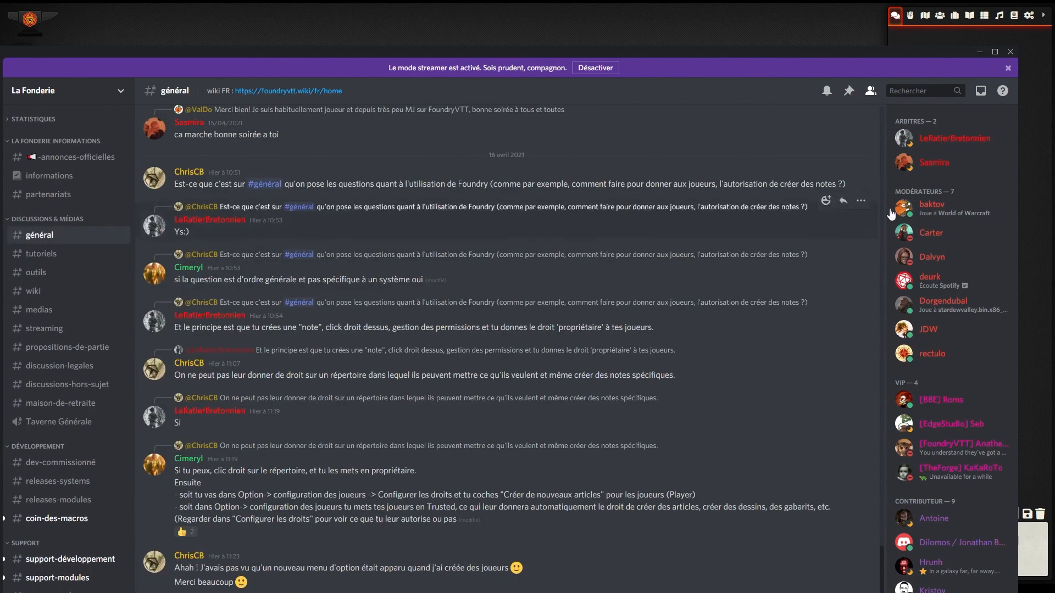